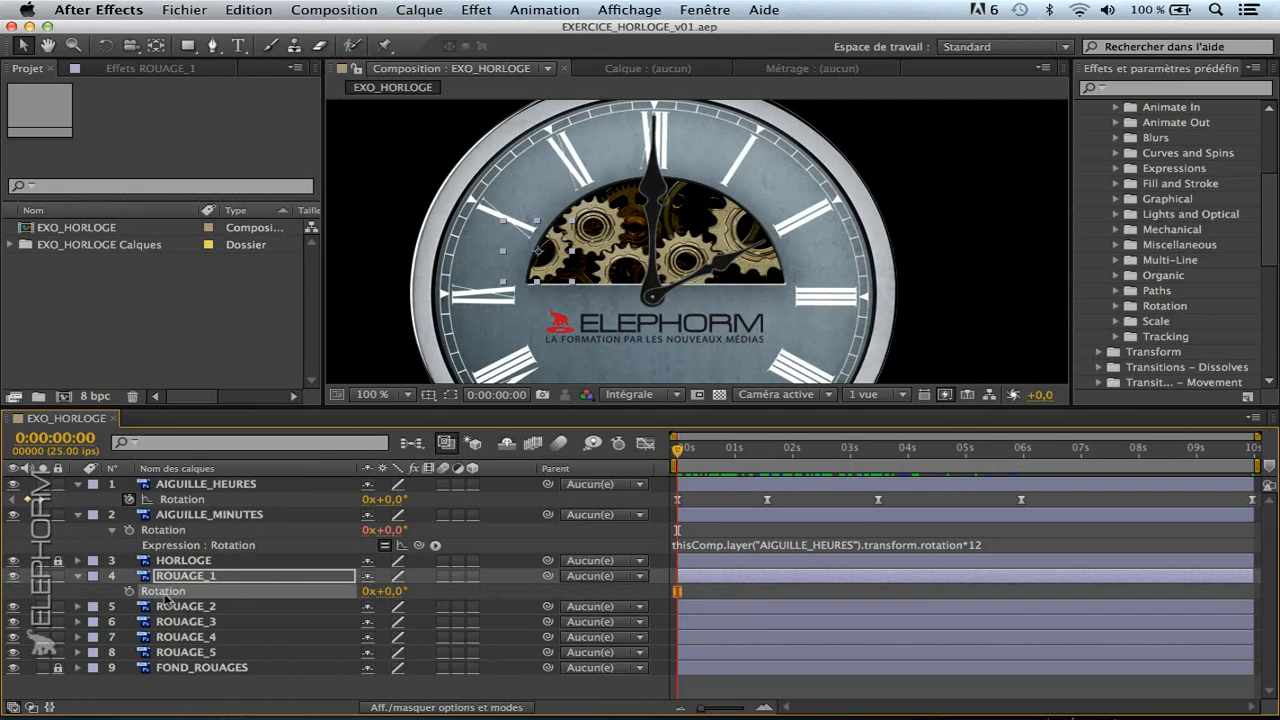
Add an expression to ROUAGE_1's Rotation and link it to AIGUILLE_HEURES's Rotation with the pick whip.
left_click(129, 592, "alt")
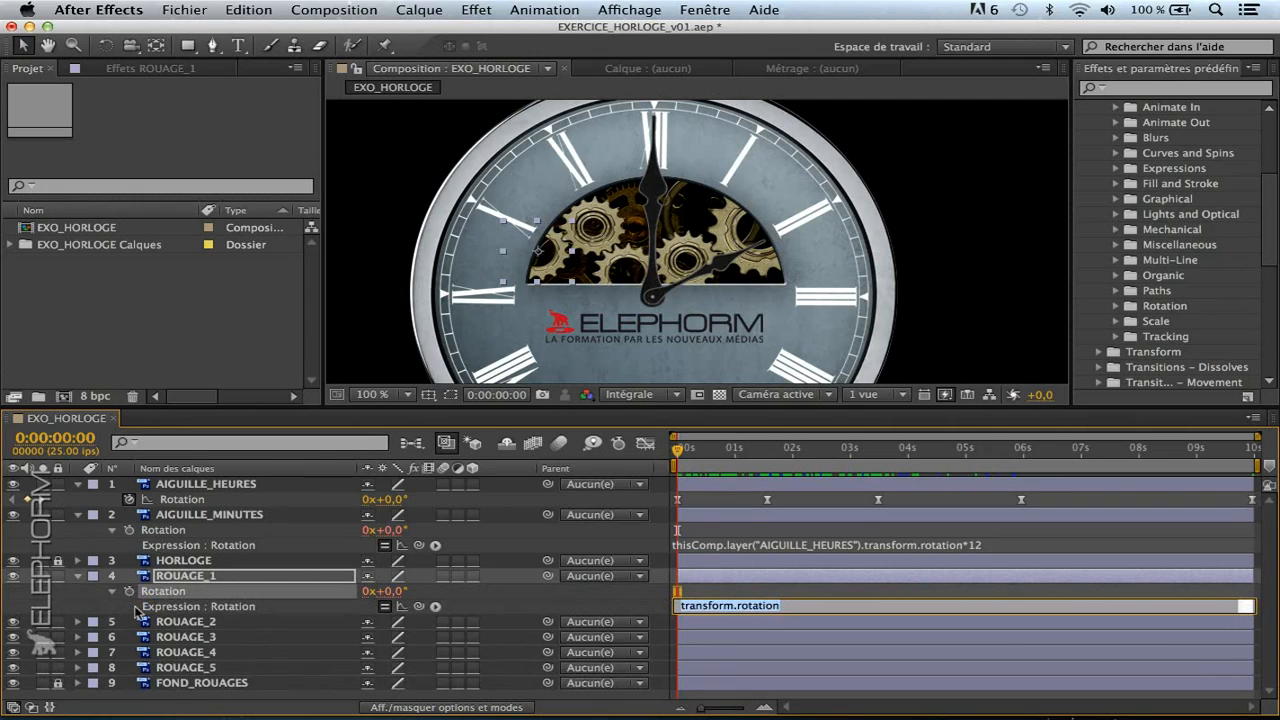
left_click_drag(419, 607, 190, 499)
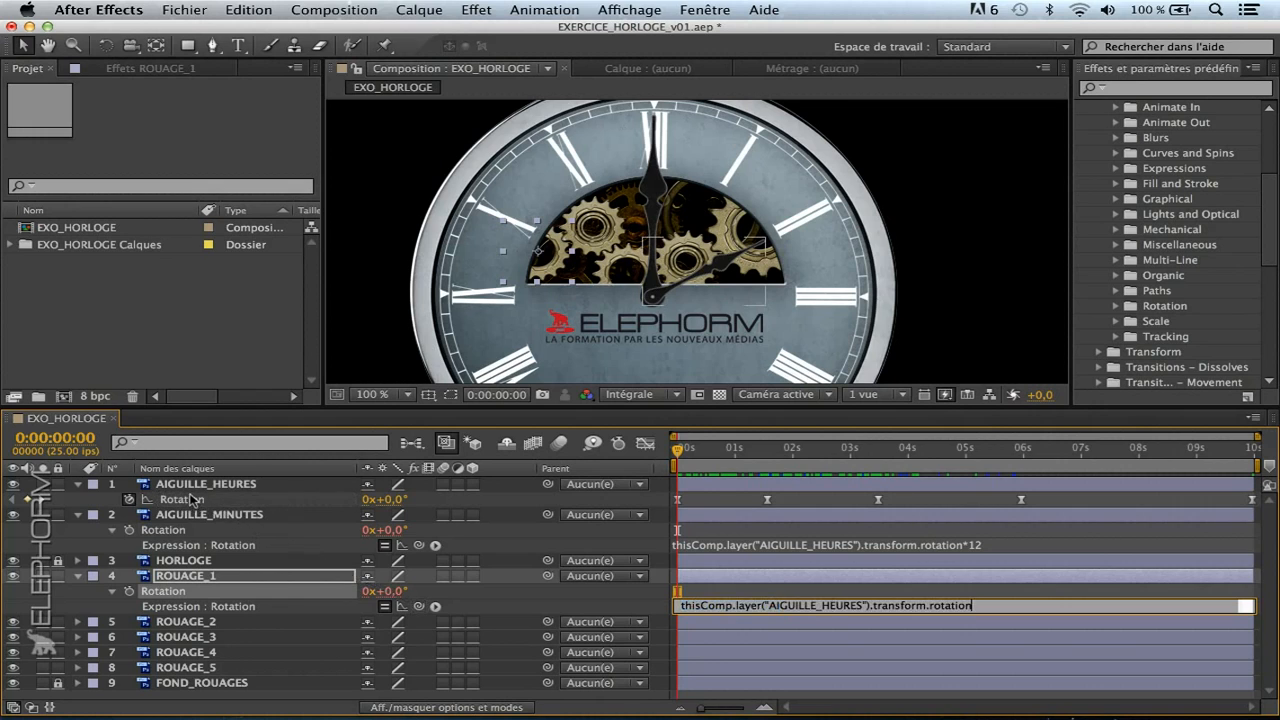
left_click(610, 600)
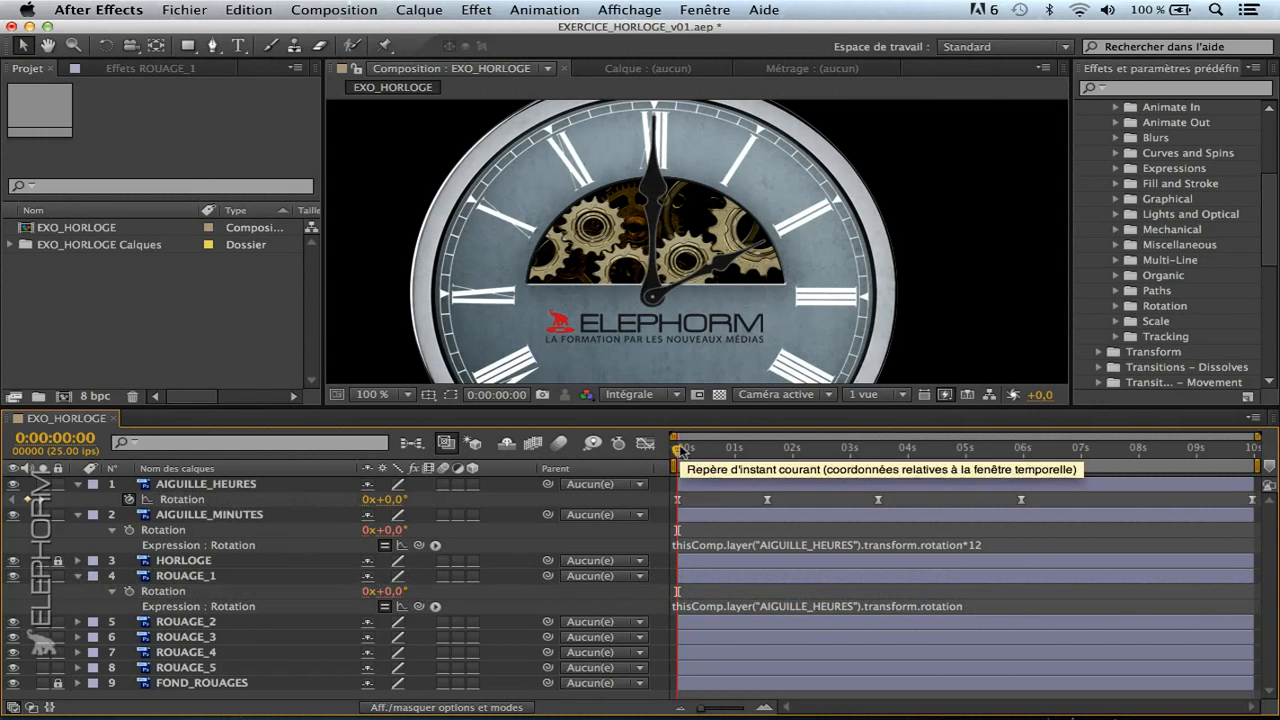
Select ROUAGE_1's expression text for inspection, leave it unedited, and switch the expression off and back on.
left_click(702, 607)
left_click_drag(681, 608, 976, 598)
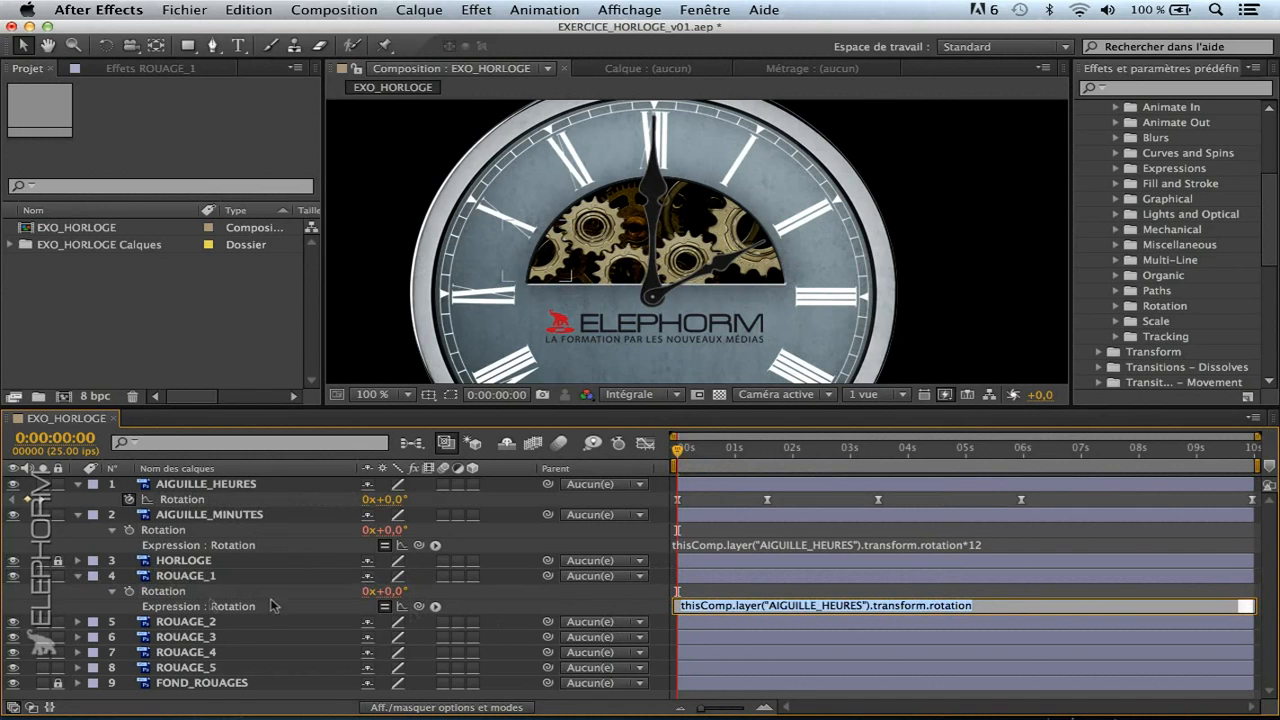
left_click(115, 611)
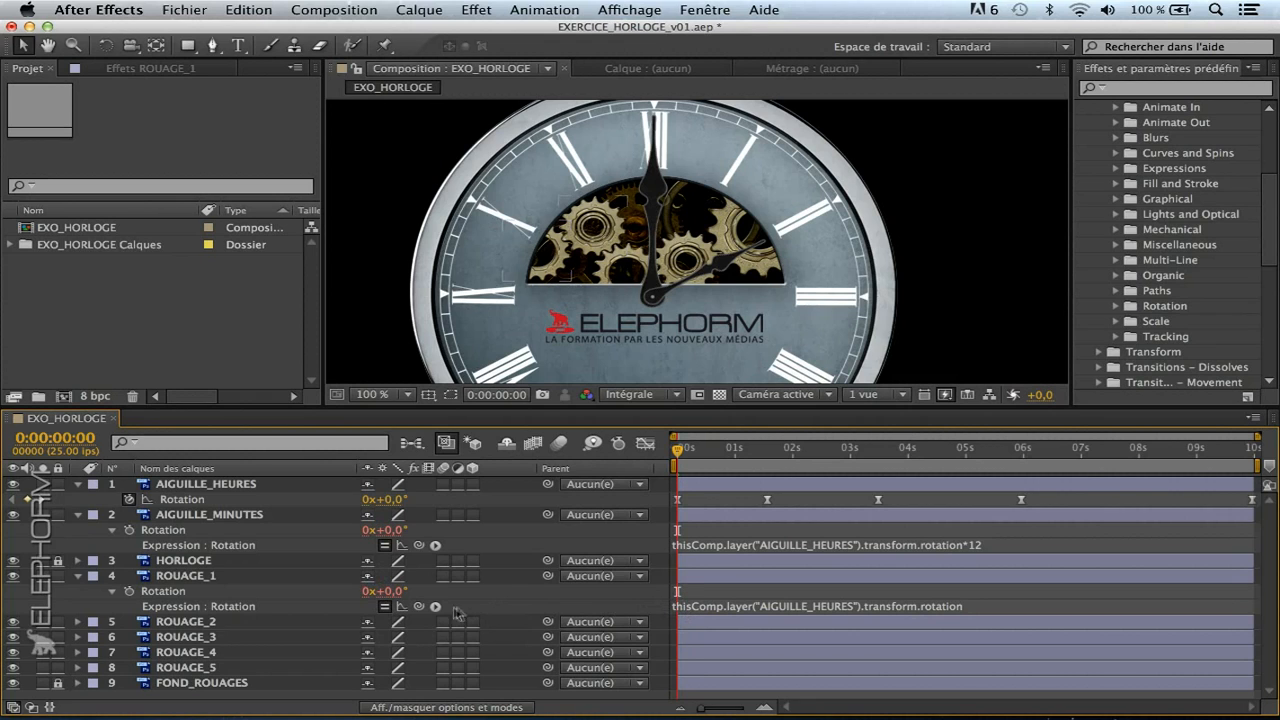
left_click(385, 607)
left_click(386, 607)
Clear ROUAGE_1's rotation expression text, undo the removal, and delete the expression again from the Rotation property.
left_click(736, 606)
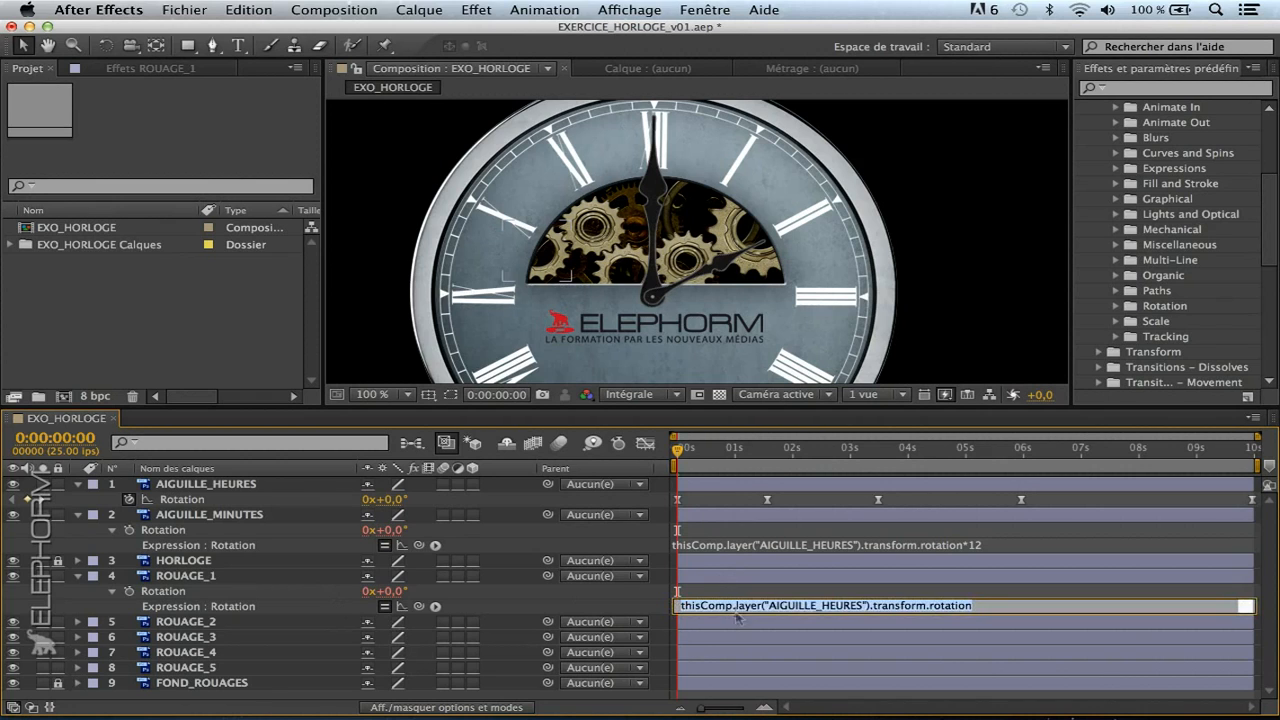
key("BackSpace")
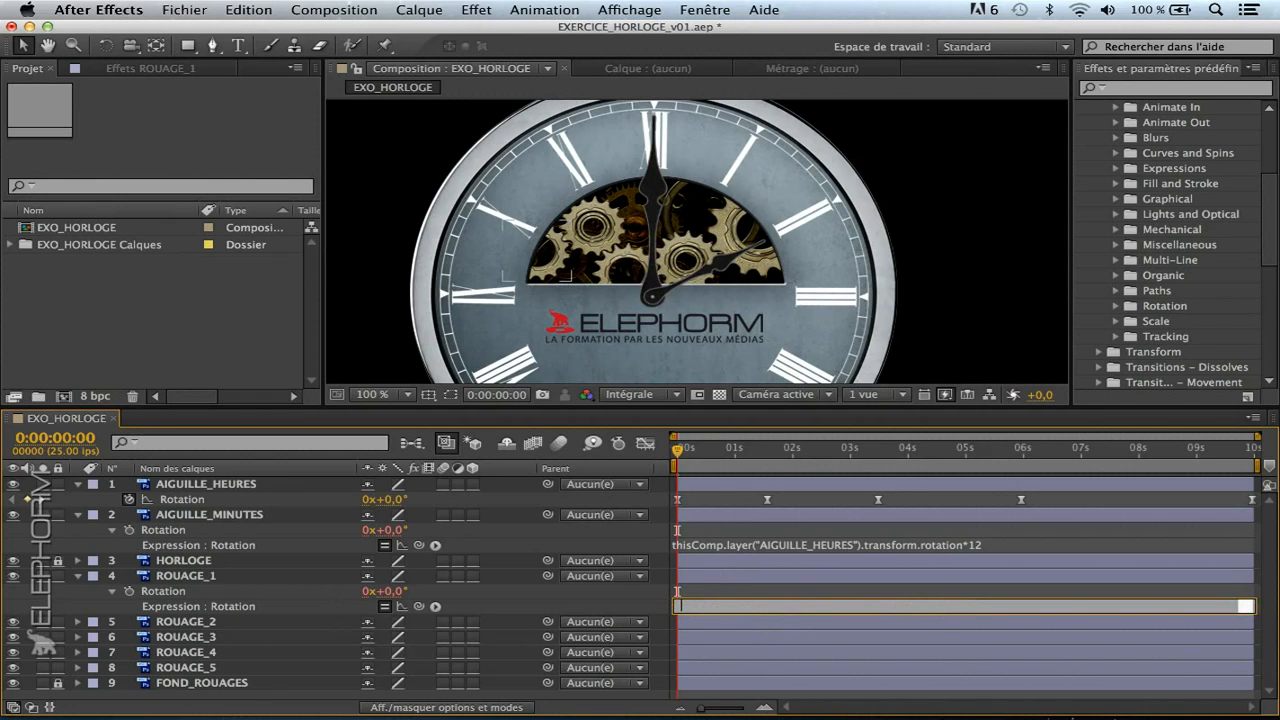
left_click(340, 618)
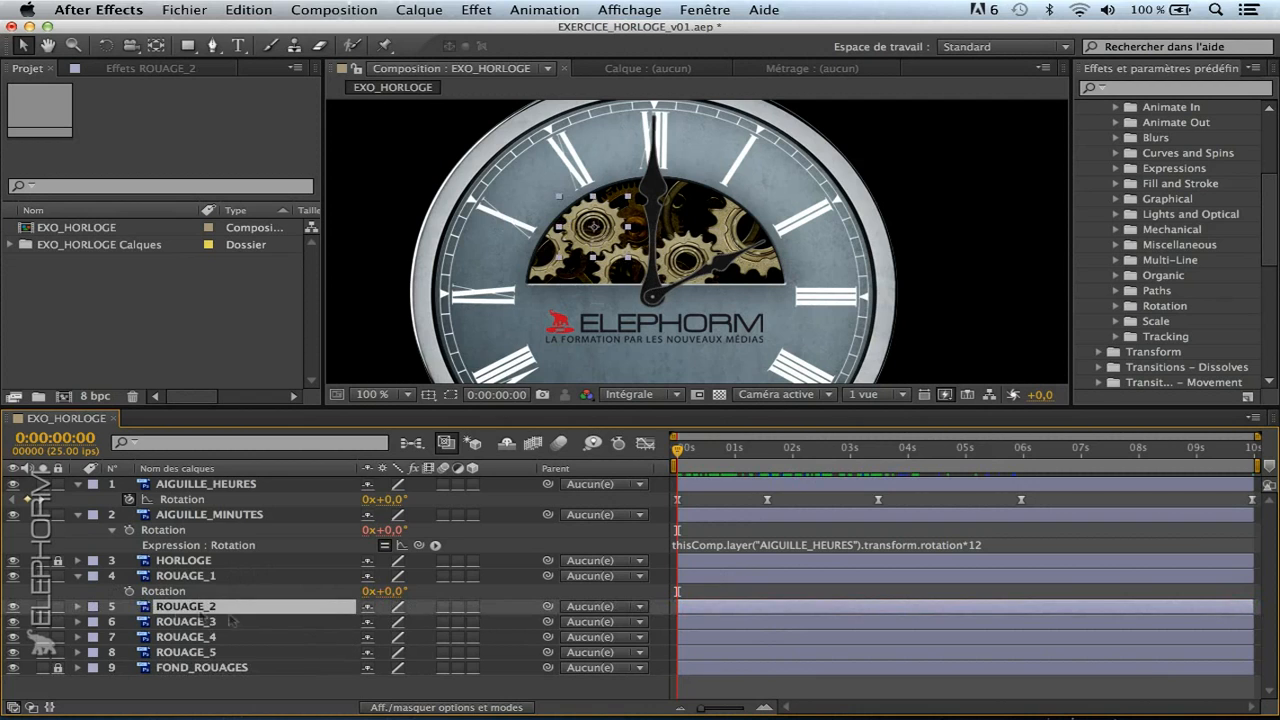
left_click(129, 591)
key("super+z")
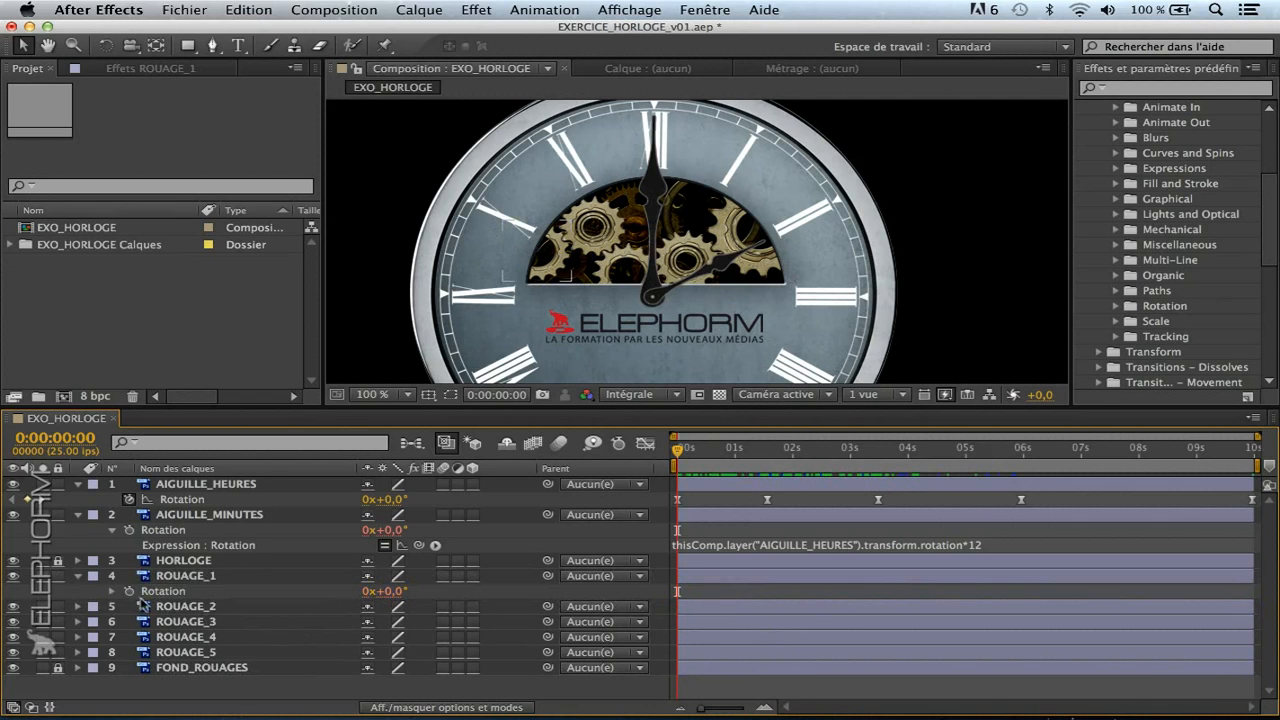
key("super+z")
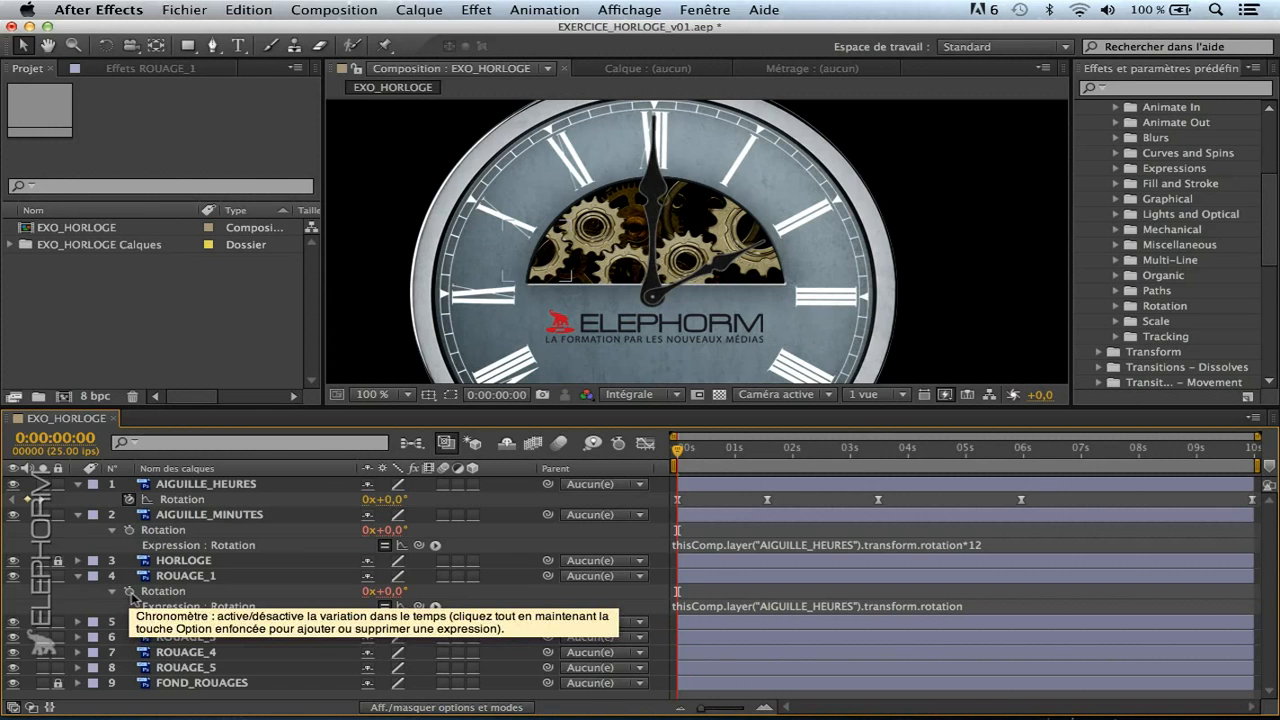
left_click(130, 592, "alt")
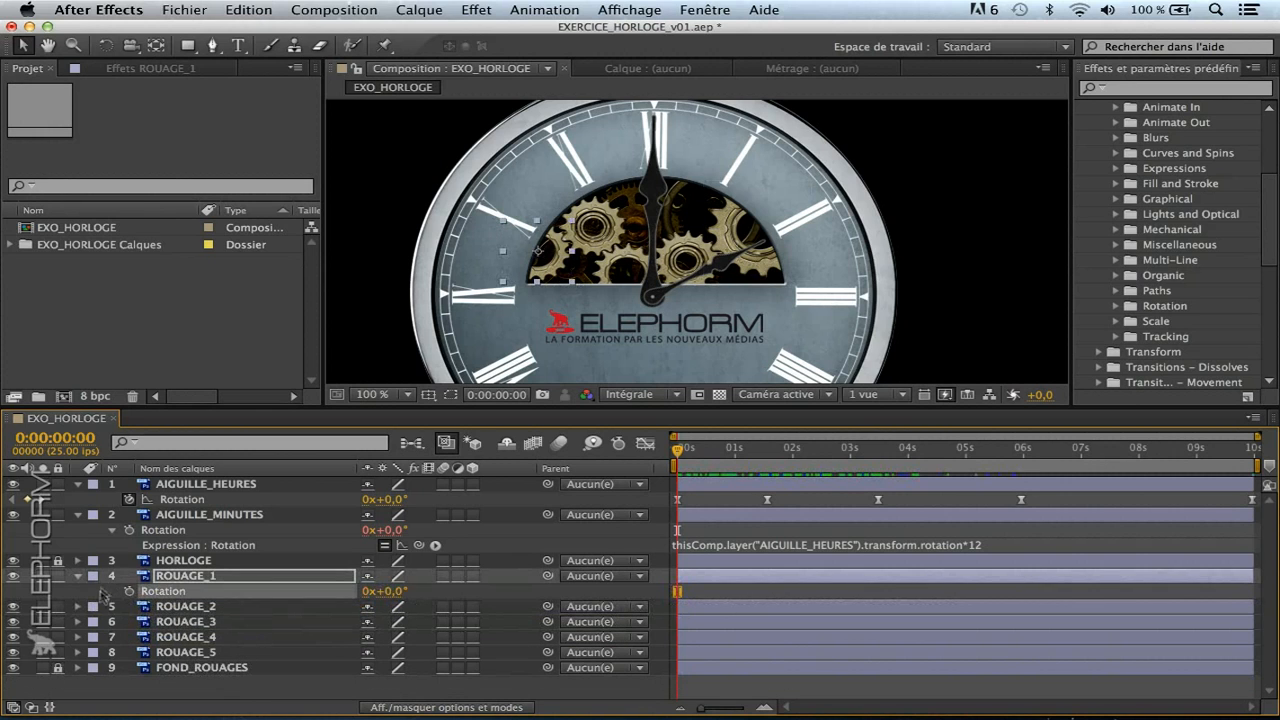
Add a new expression to ROUAGE_1's Rotation property.
left_click(102, 592)
left_click(130, 592, "alt")
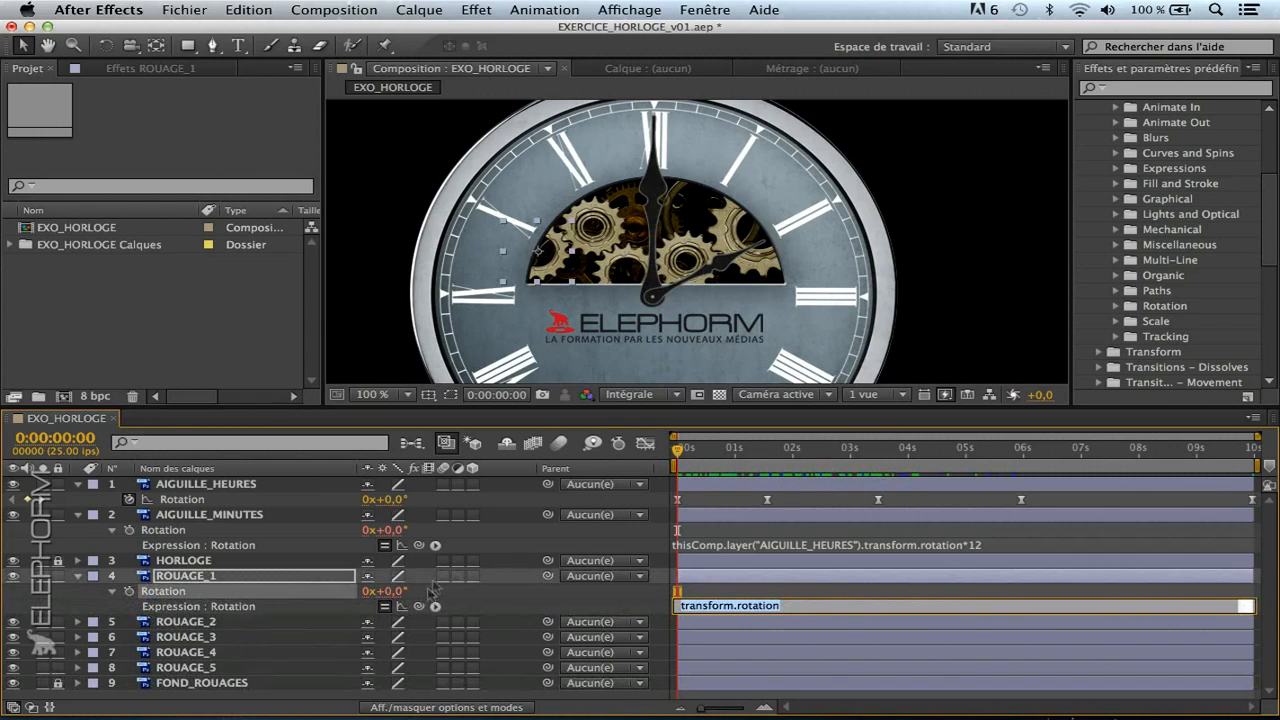
mouse_move(420, 609)
left_mouse_down()
mouse_move(280, 509)
mouse_move(392, 608)
mouse_move(420, 608)
left_mouse_up()
left_click(721, 606)
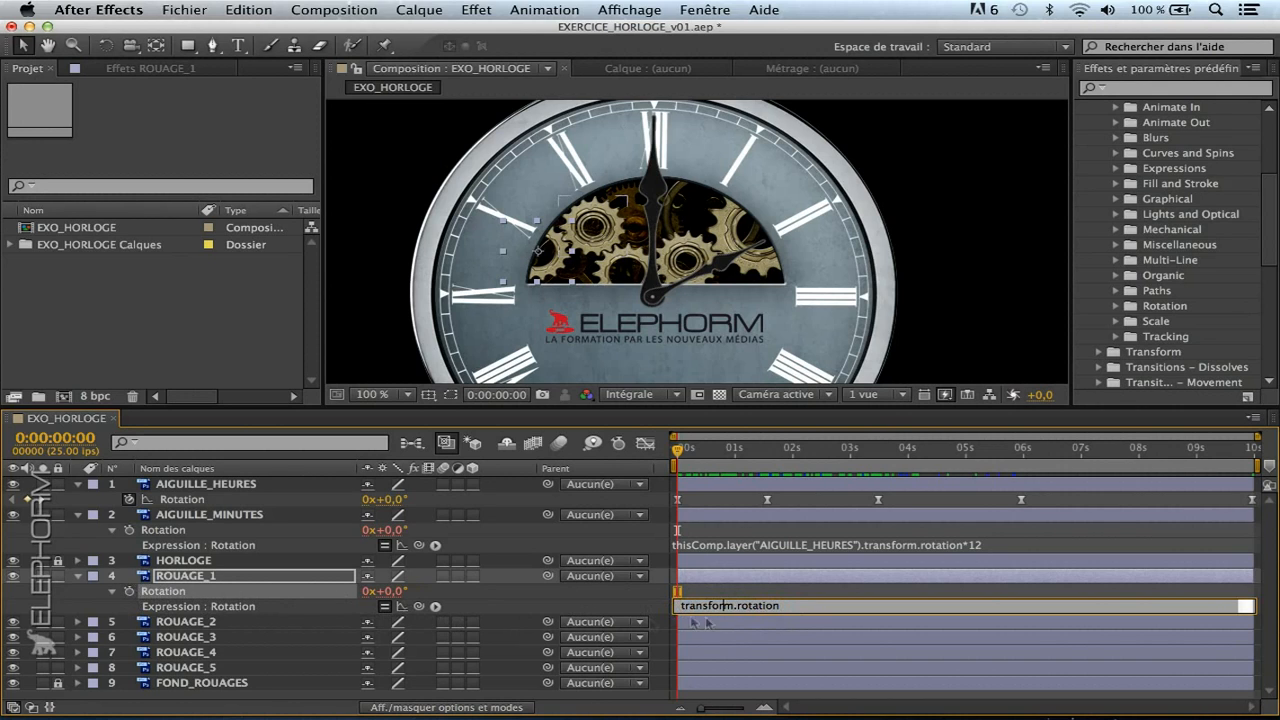
left_click_drag(783, 605, 723, 606)
left_click(702, 607)
double_click(756, 606)
left_click(796, 607)
left_click(245, 585)
left_click(711, 607)
left_click(720, 607)
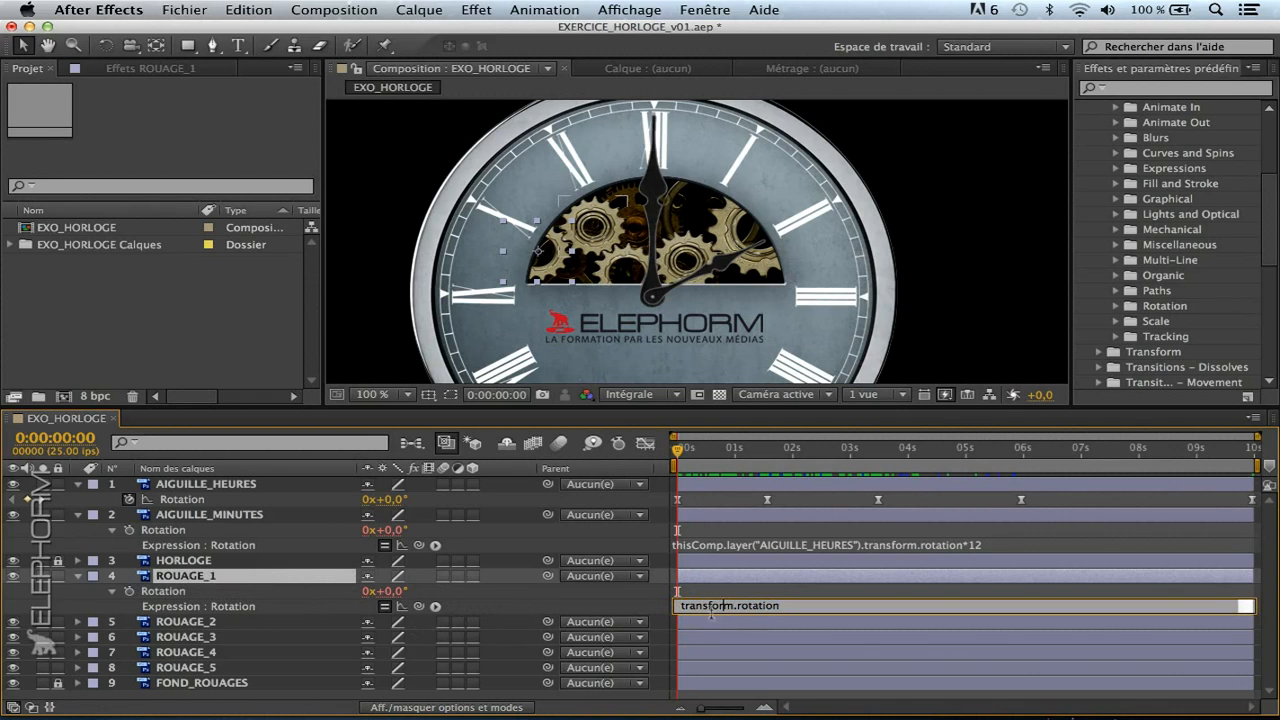
left_click(598, 612)
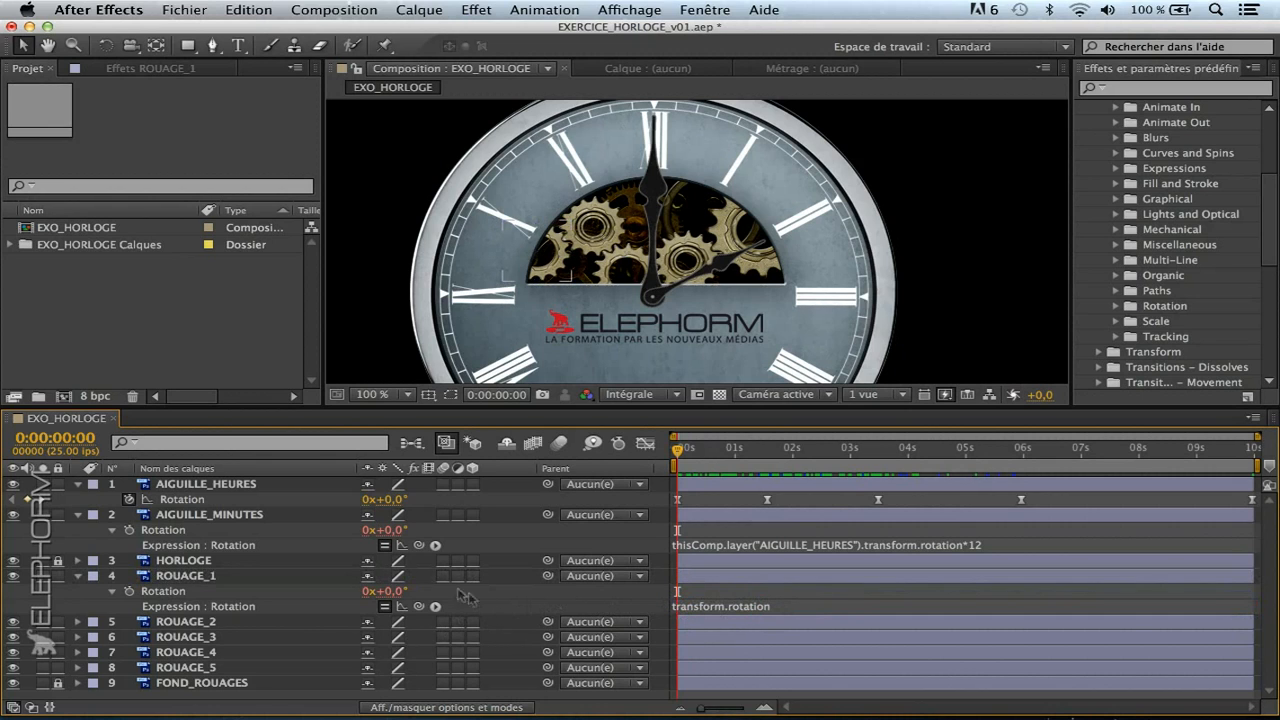
Link ROUAGE_1's expression to AIGUILLE_HEURES's Rotation with the pick whip and preview the animation.
left_click_drag(420, 612, 190, 502)
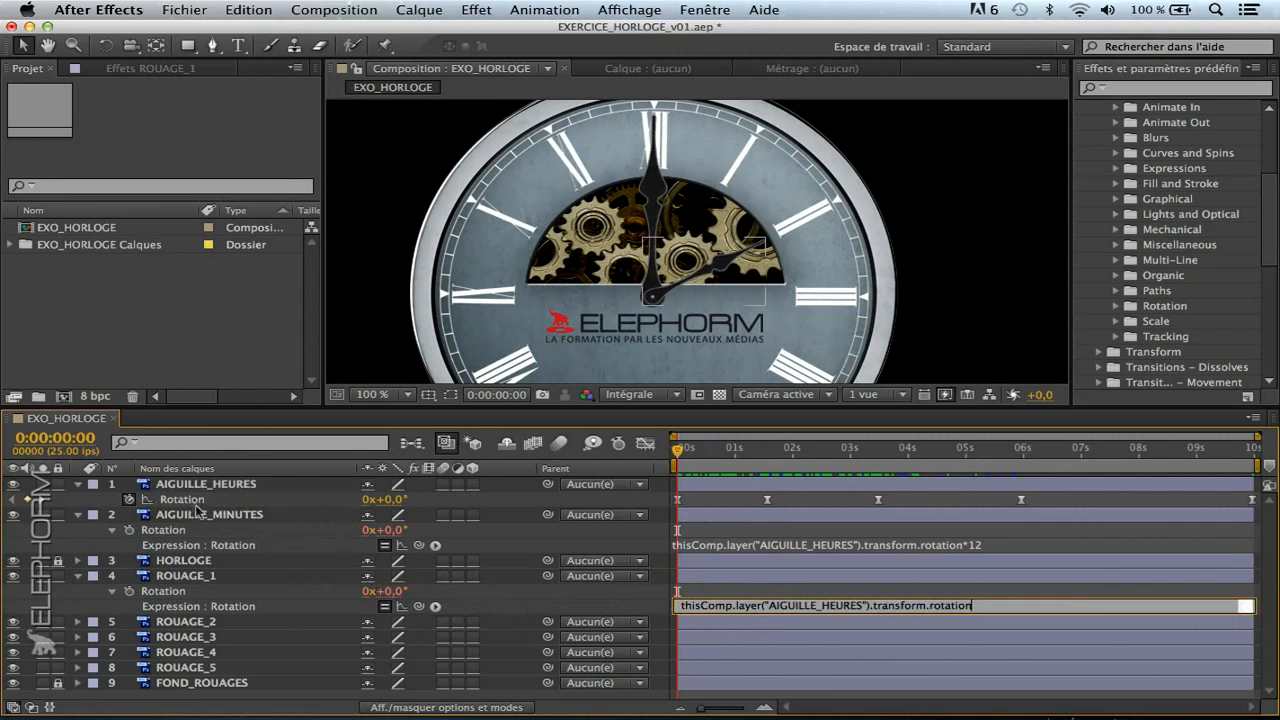
left_click(503, 607)
left_click_drag(683, 453, 727, 505)
key("space")
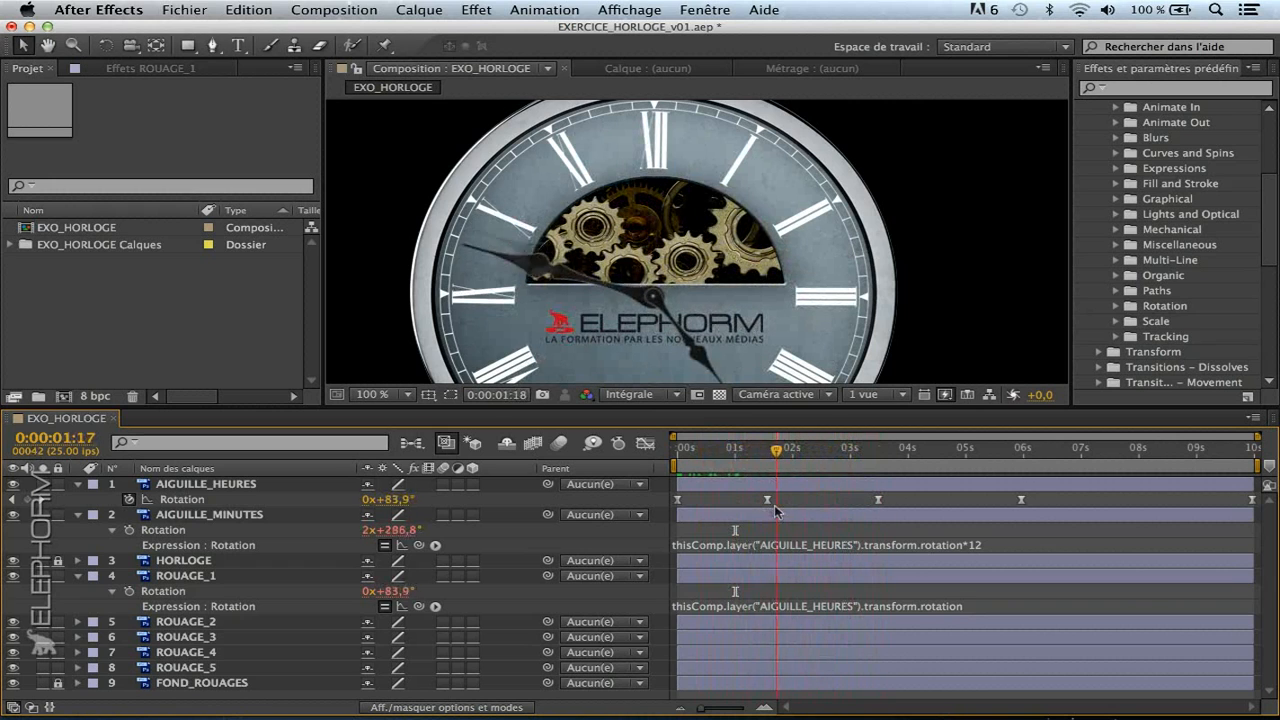
Copy ROUAGE_1's rotation expression text.
left_click(725, 605)
key("super+c")
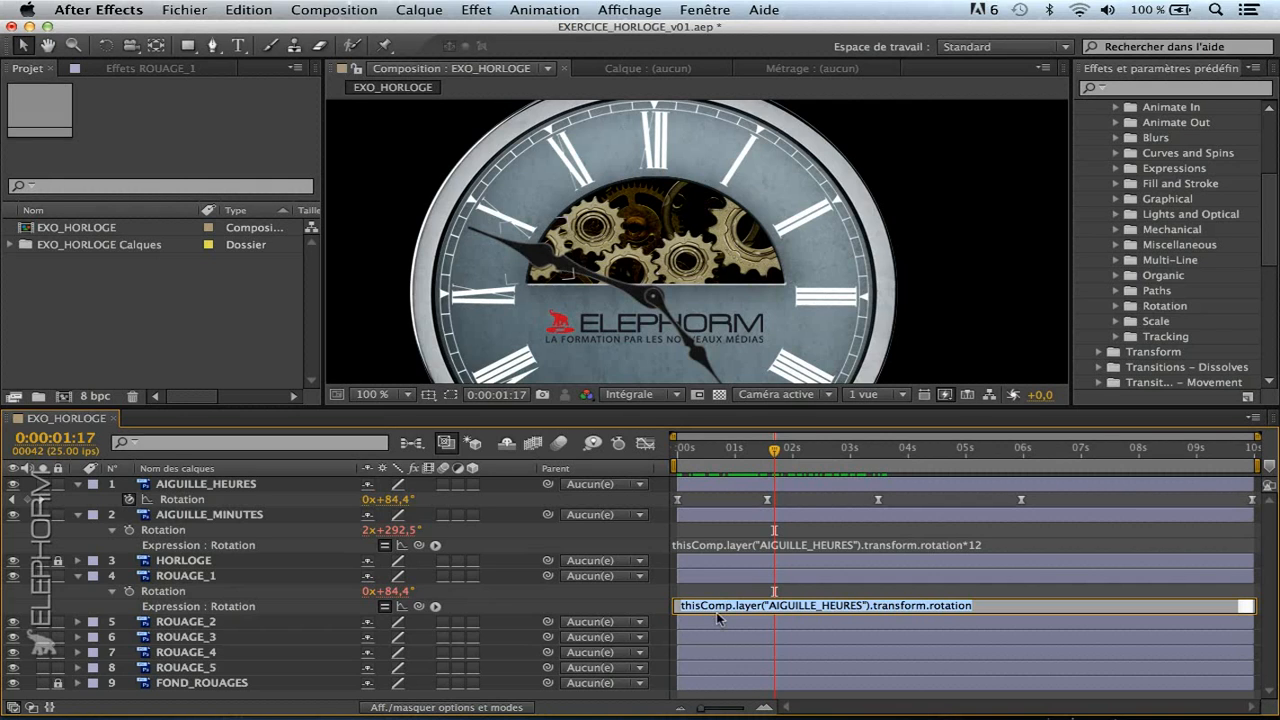
left_click_drag(694, 606, 798, 606)
left_click(806, 606)
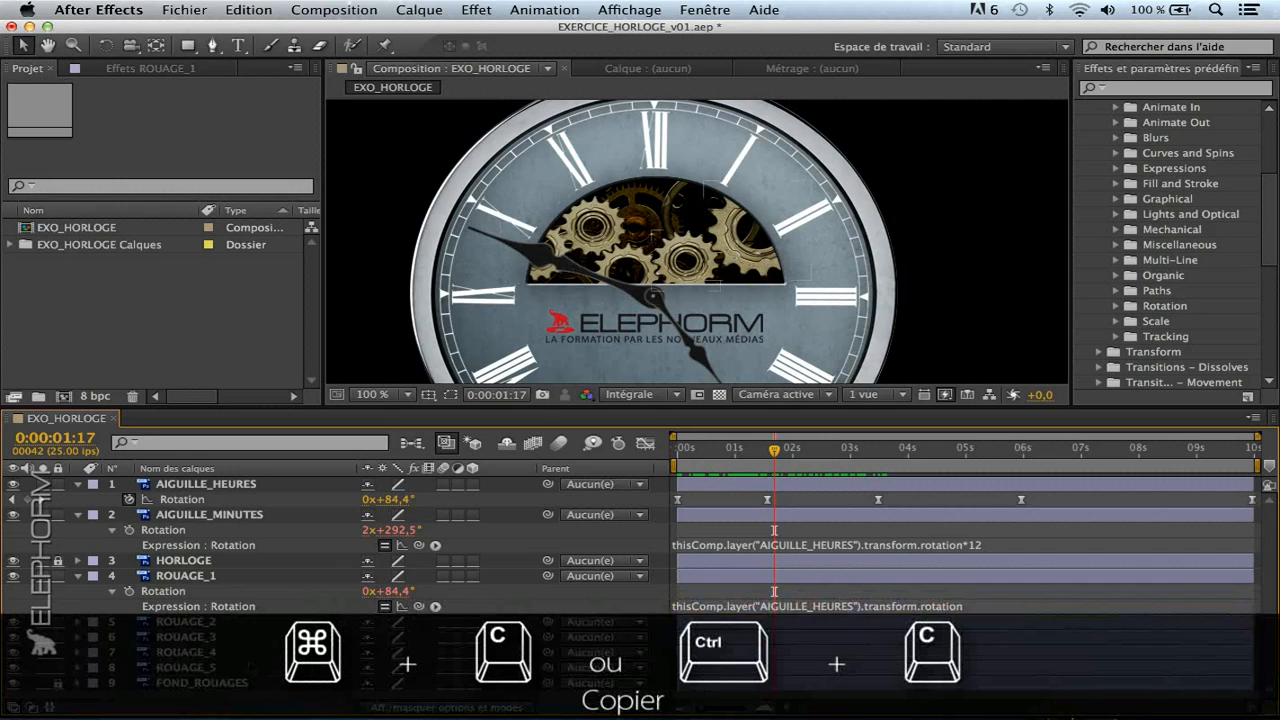
Reveal ROUAGE_2's Rotation, paste the copied expression thisComp.layer("AIGUILLE_HEURES").transform.rotation into it, and scrub the timeline to check it.
left_click(200, 621)
key("r")
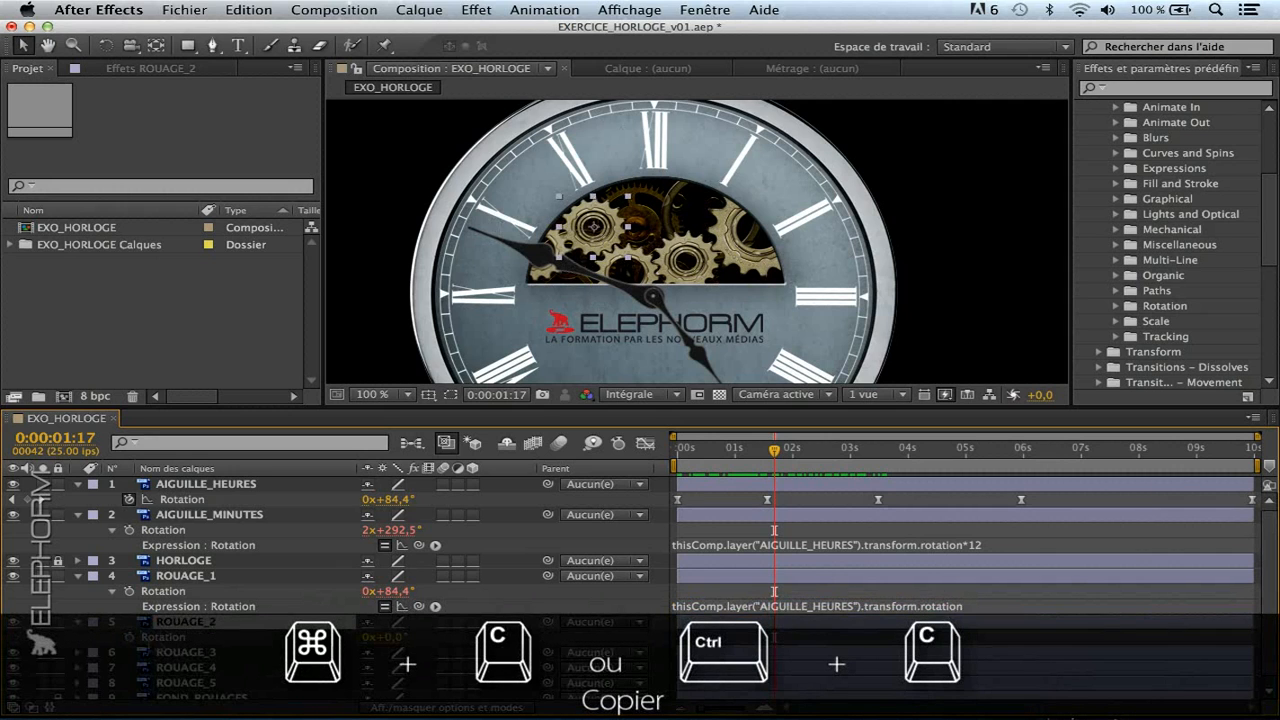
left_click(129, 637, "alt")
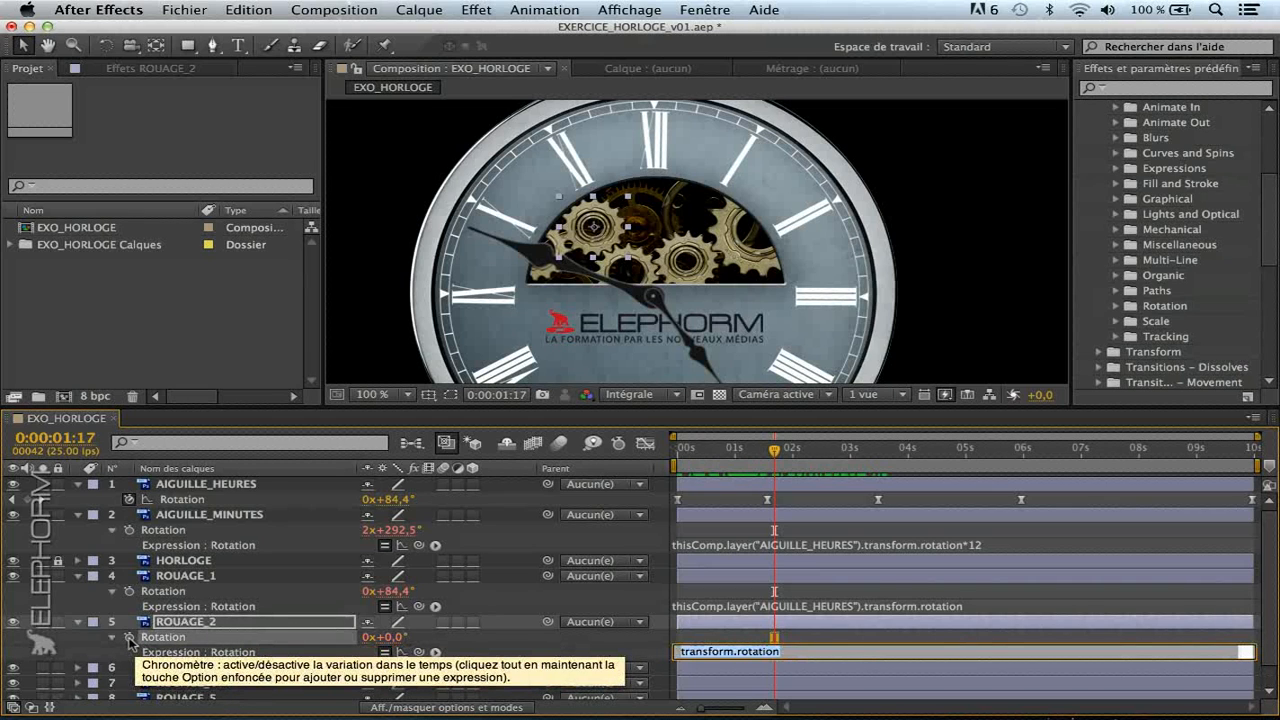
key("super+v")
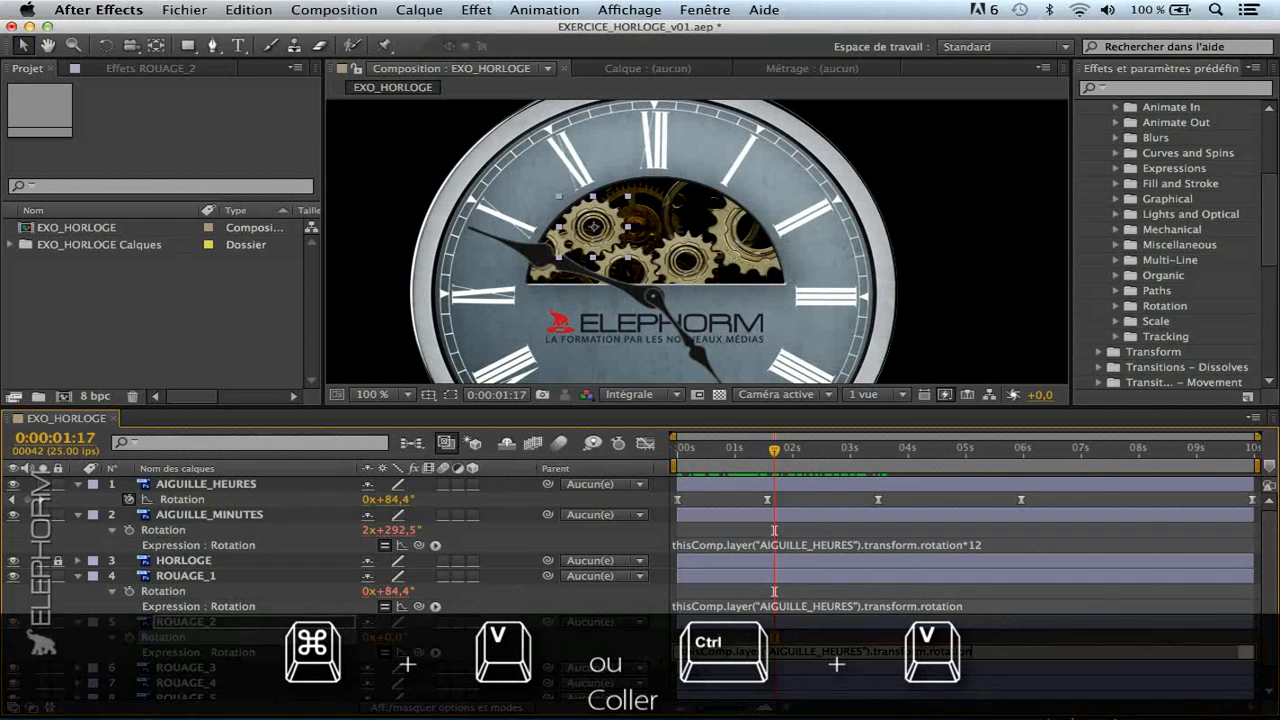
left_click(652, 678)
mouse_move(775, 452)
left_mouse_down()
mouse_move(703, 460)
mouse_move(775, 461)
mouse_move(758, 461)
left_mouse_up()
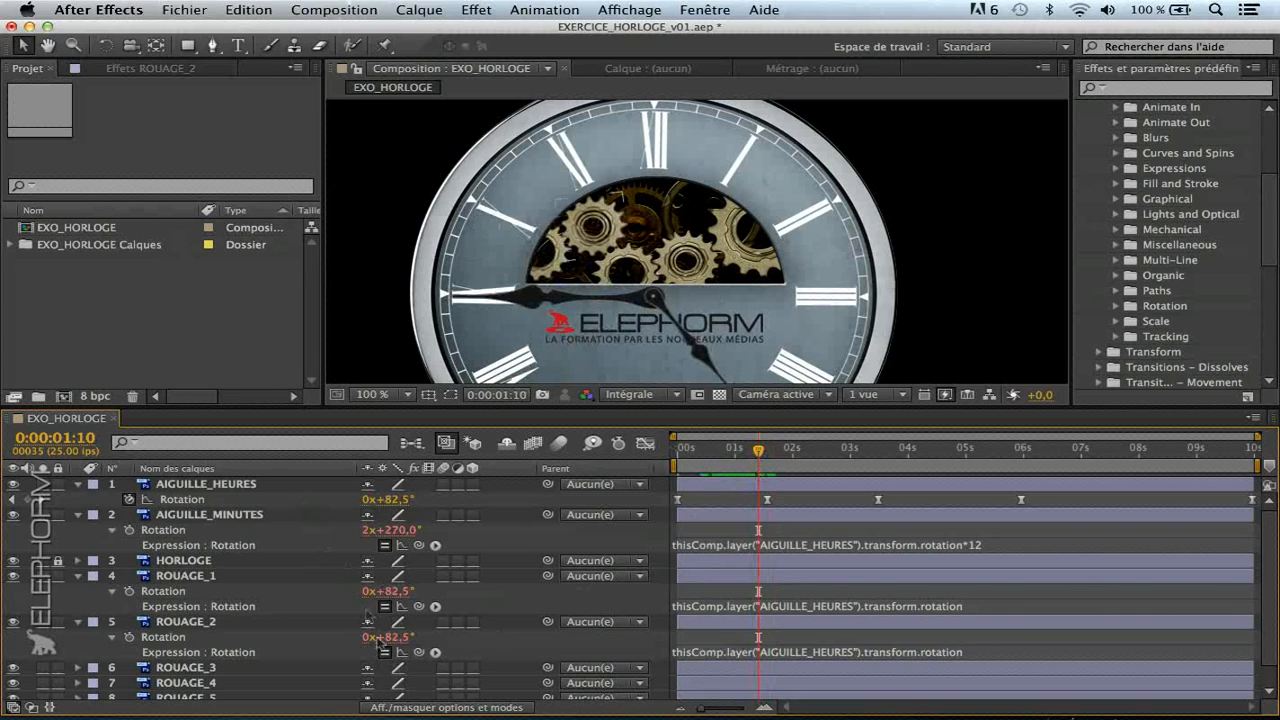
mouse_move(758, 452)
left_mouse_down()
mouse_move(680, 455)
mouse_move(766, 457)
mouse_move(732, 457)
mouse_move(753, 464)
left_mouse_up()
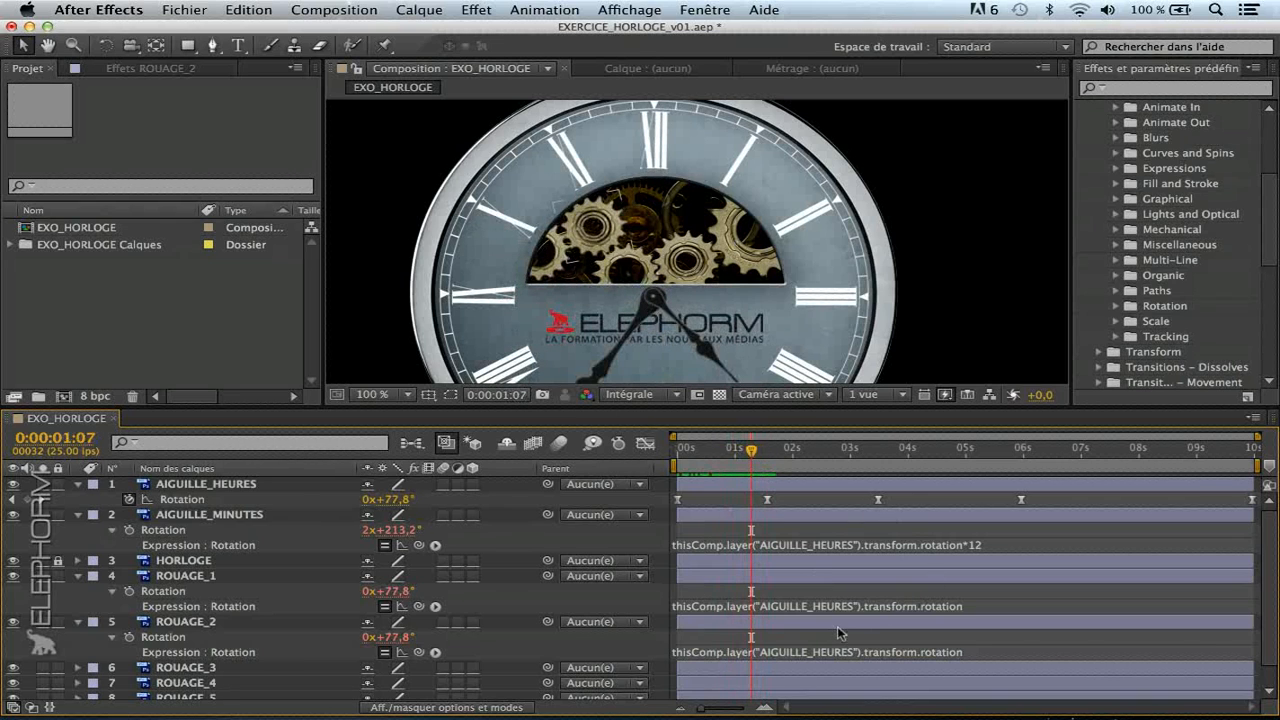
Append *-1 to ROUAGE_2's rotation expression and preview the gears from the start of the composition.
left_click(975, 651)
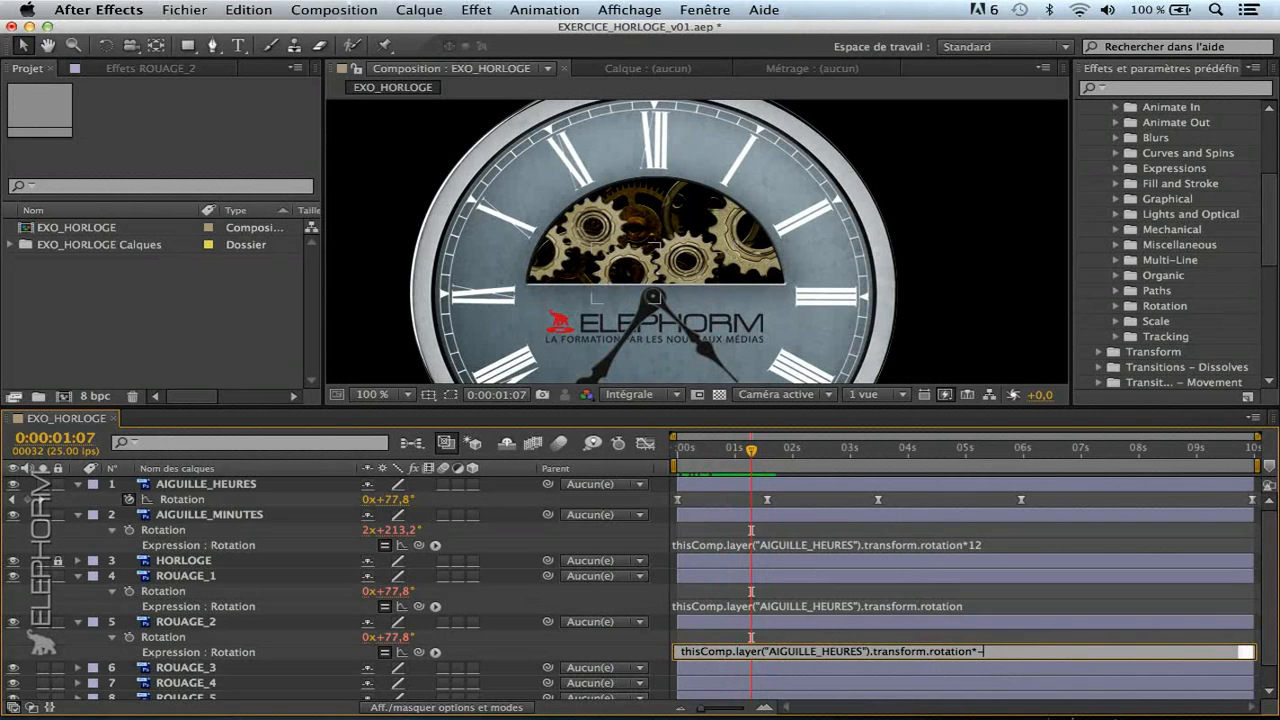
left_click(647, 656)
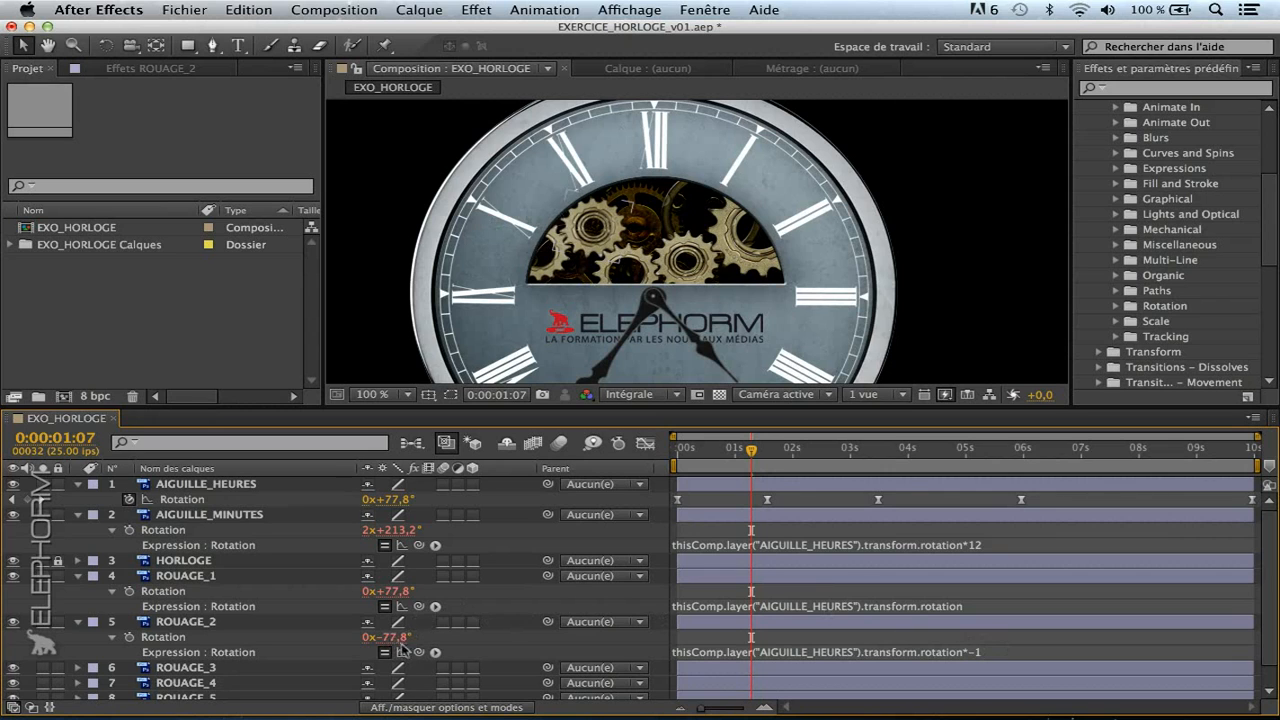
left_click_drag(757, 452, 674, 462)
key("space")
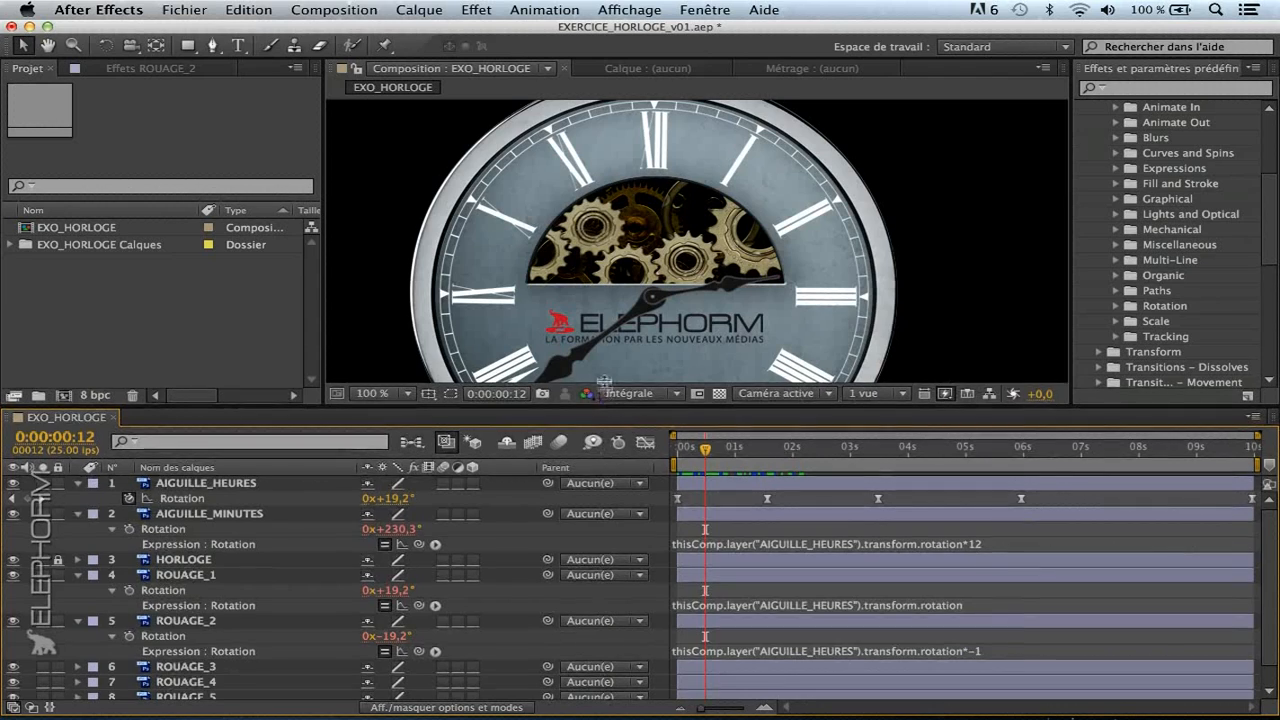
Enlarge the timeline area and reveal the Rotation property of ROUAGE_3, ROUAGE_4 and ROUAGE_5.
left_click_drag(604, 407, 604, 284)
left_click(195, 544)
left_click(200, 575, "shift")
key("r")
left_click(220, 681)
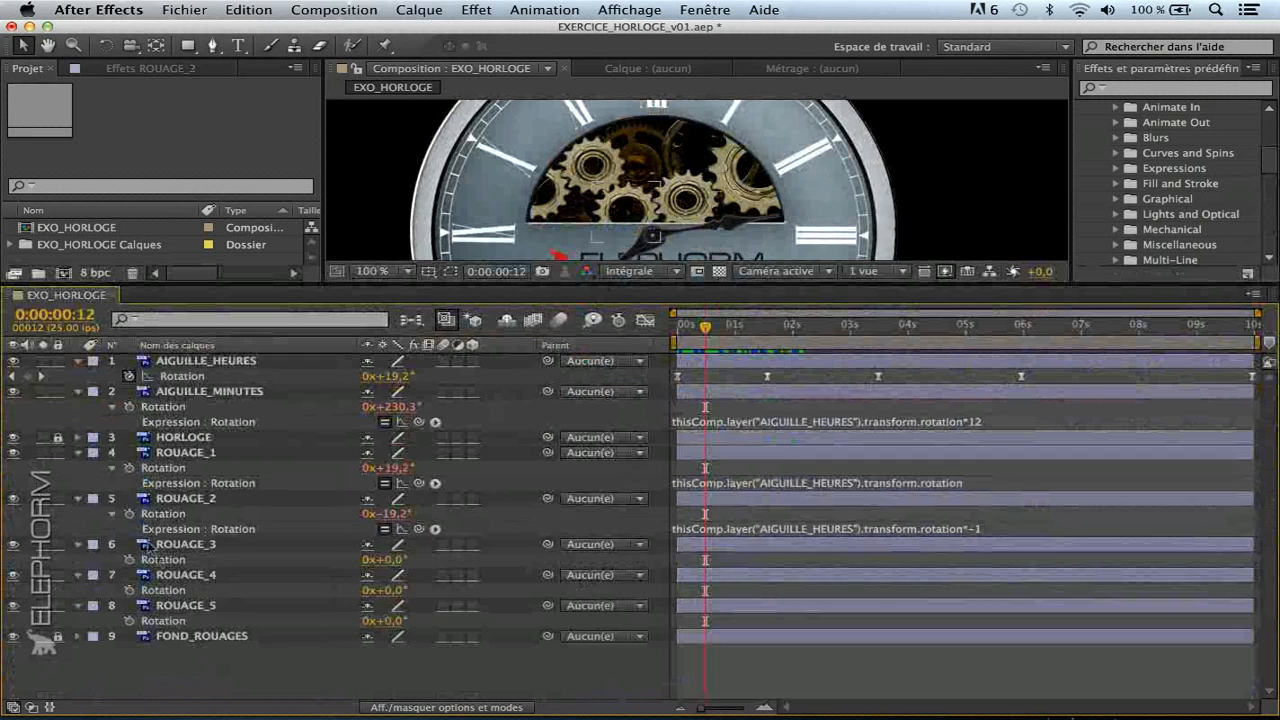
Give ROUAGE_3's Rotation the expression thisComp.layer("AIGUILLE_HEURES").transform.rotation and scrub the timeline to check it.
left_click(128, 560, "alt")
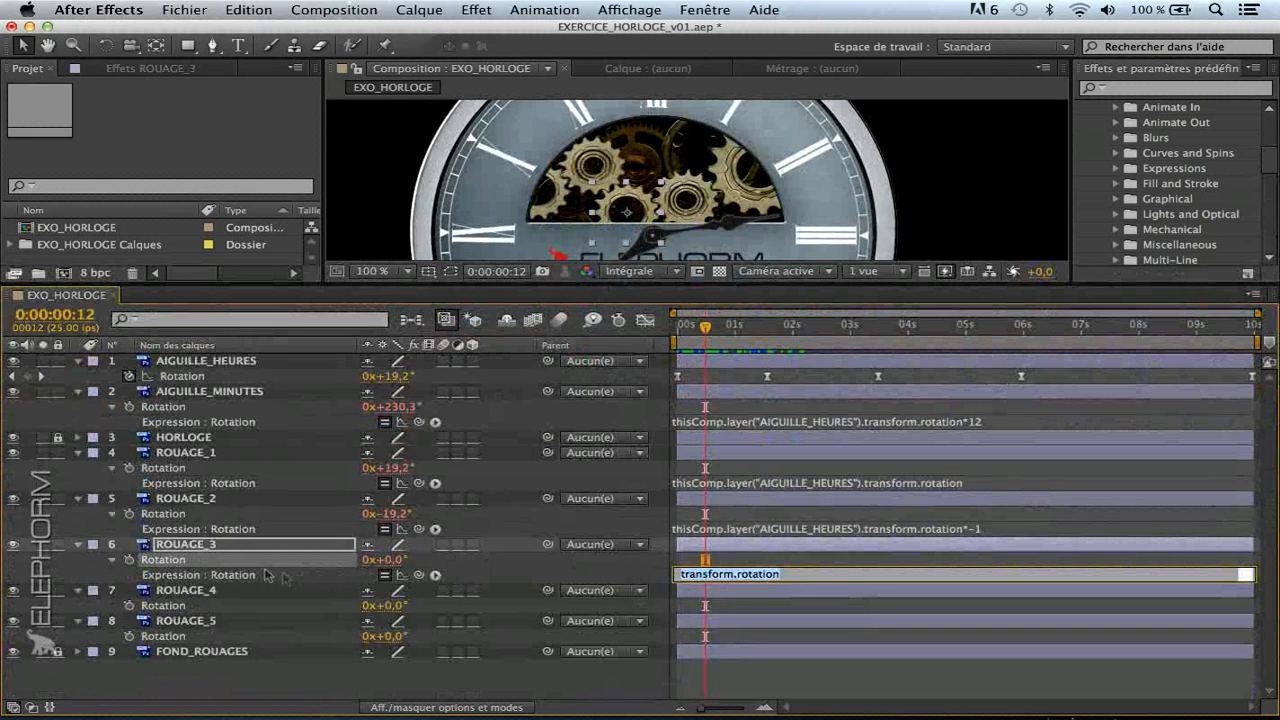
type("thisComp.layer(\"AIGUILLE_HEURES\").transform.rotation")
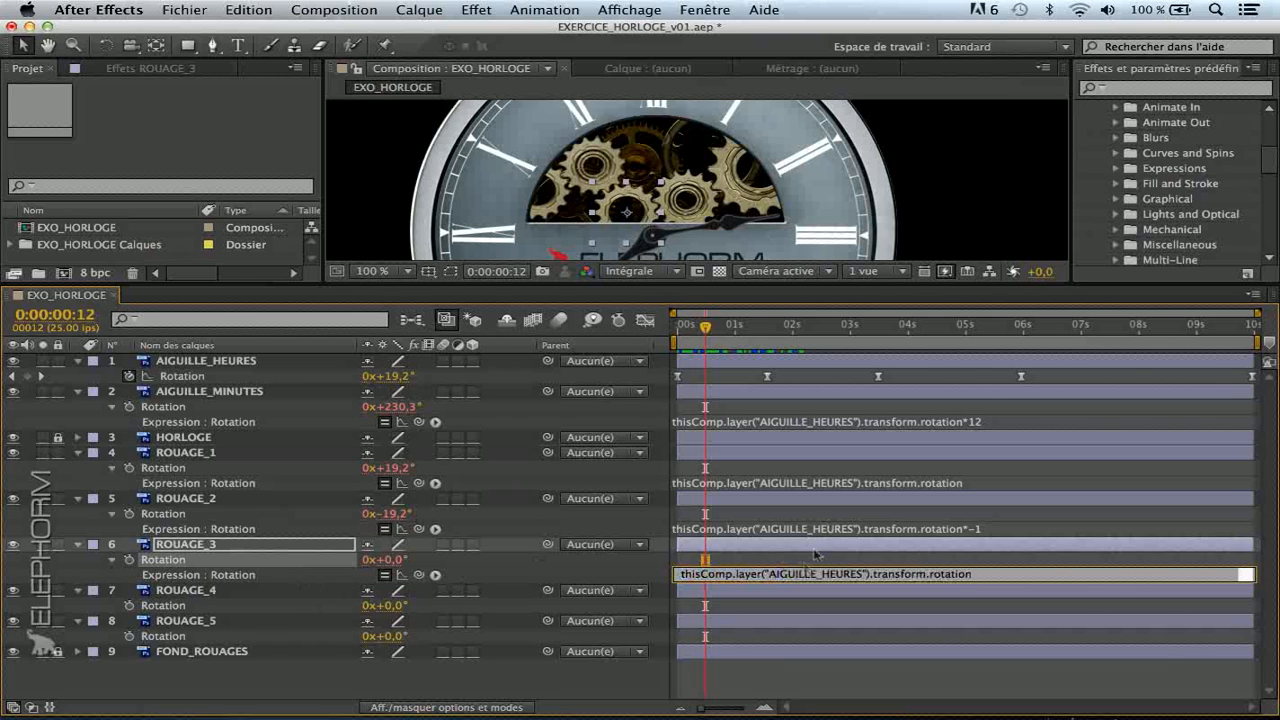
left_click(541, 681)
mouse_move(708, 332)
left_mouse_down()
mouse_move(742, 332)
mouse_move(714, 334)
left_mouse_up()
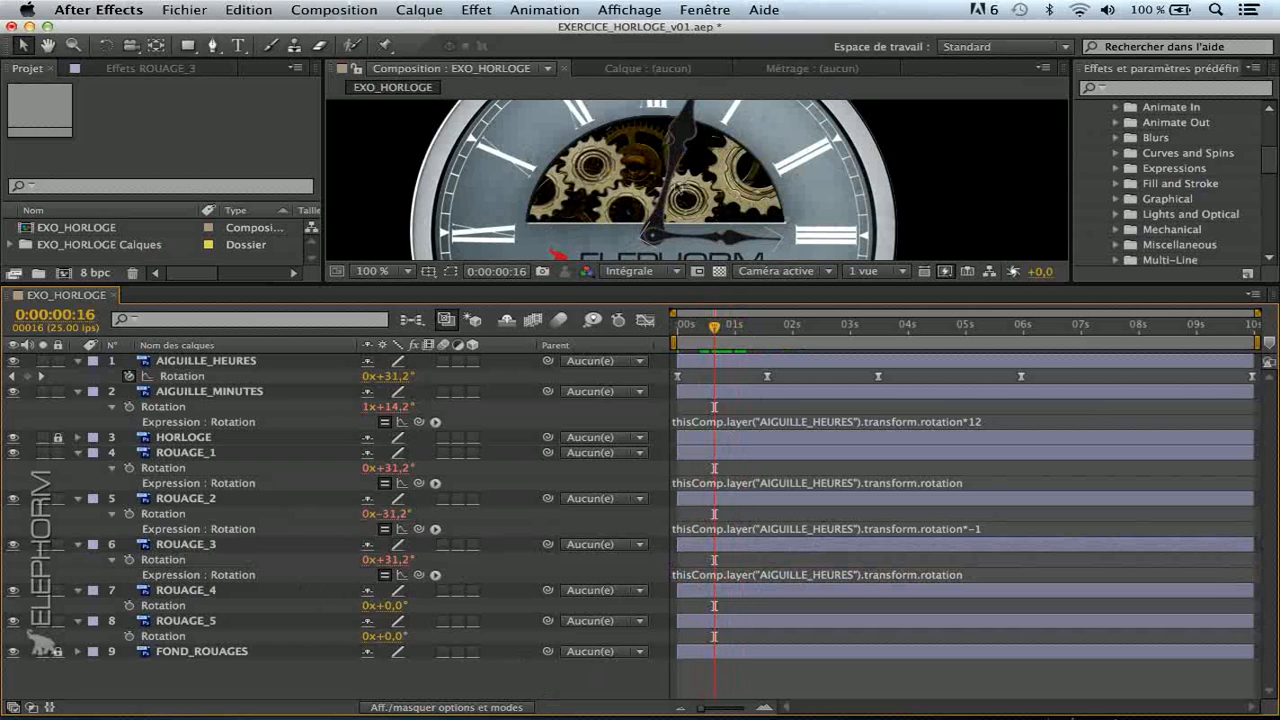
Copy ROUAGE_2's inverted expression, ending in *-1, to ROUAGE_4's Rotation and preview the gears.
left_click(772, 529)
key("ctrl+c")
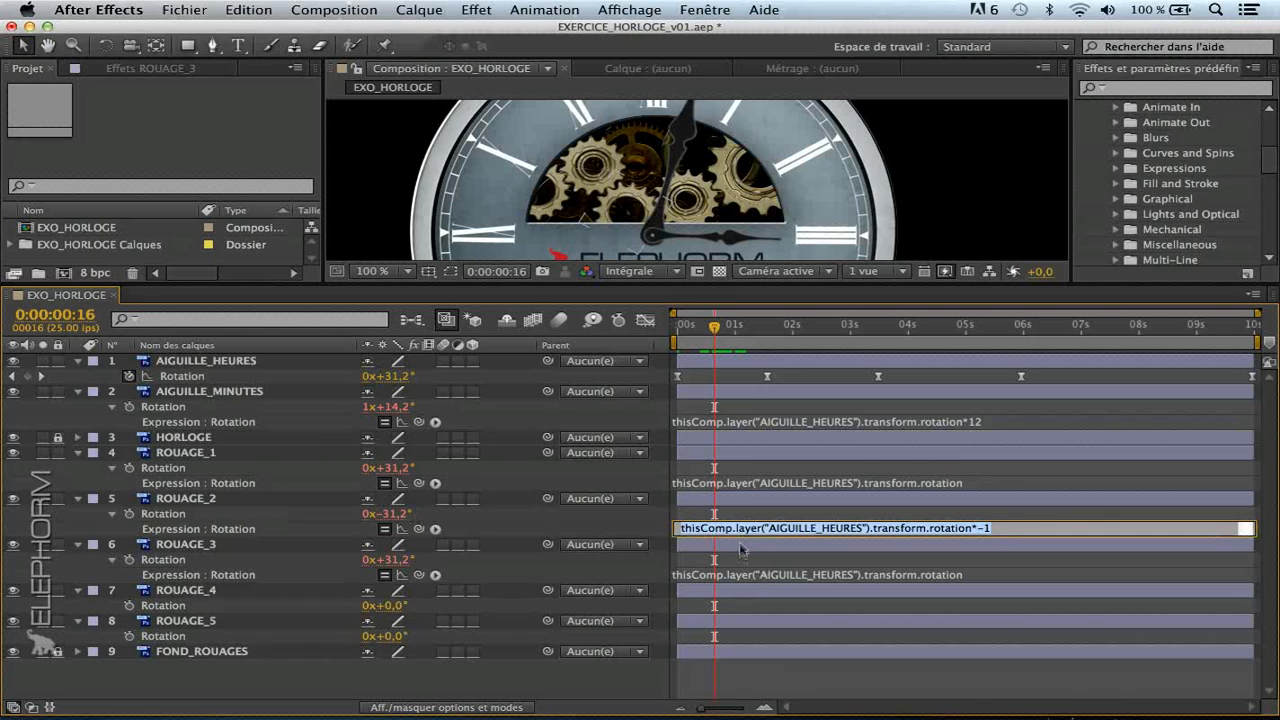
left_click(129, 605, "alt")
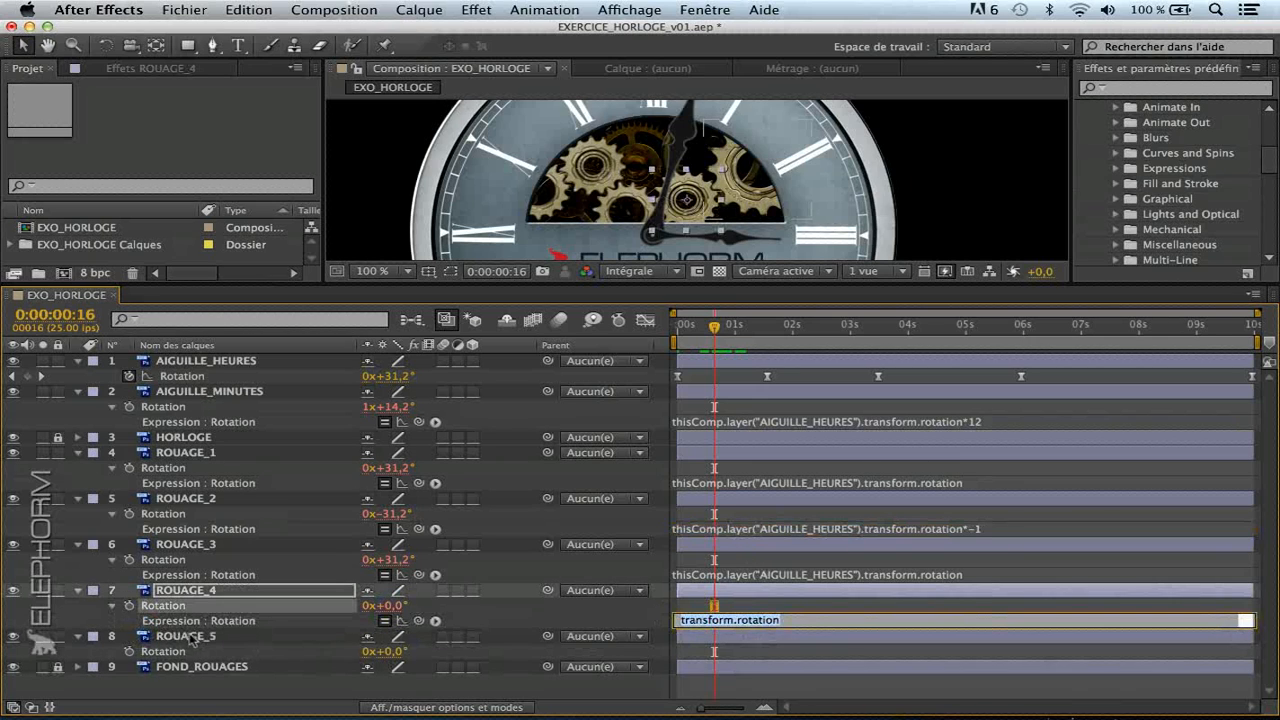
key("ctrl+v")
left_click(756, 689)
key("space")
mouse_move(778, 324)
left_mouse_down()
mouse_move(702, 325)
mouse_move(773, 328)
left_mouse_up()
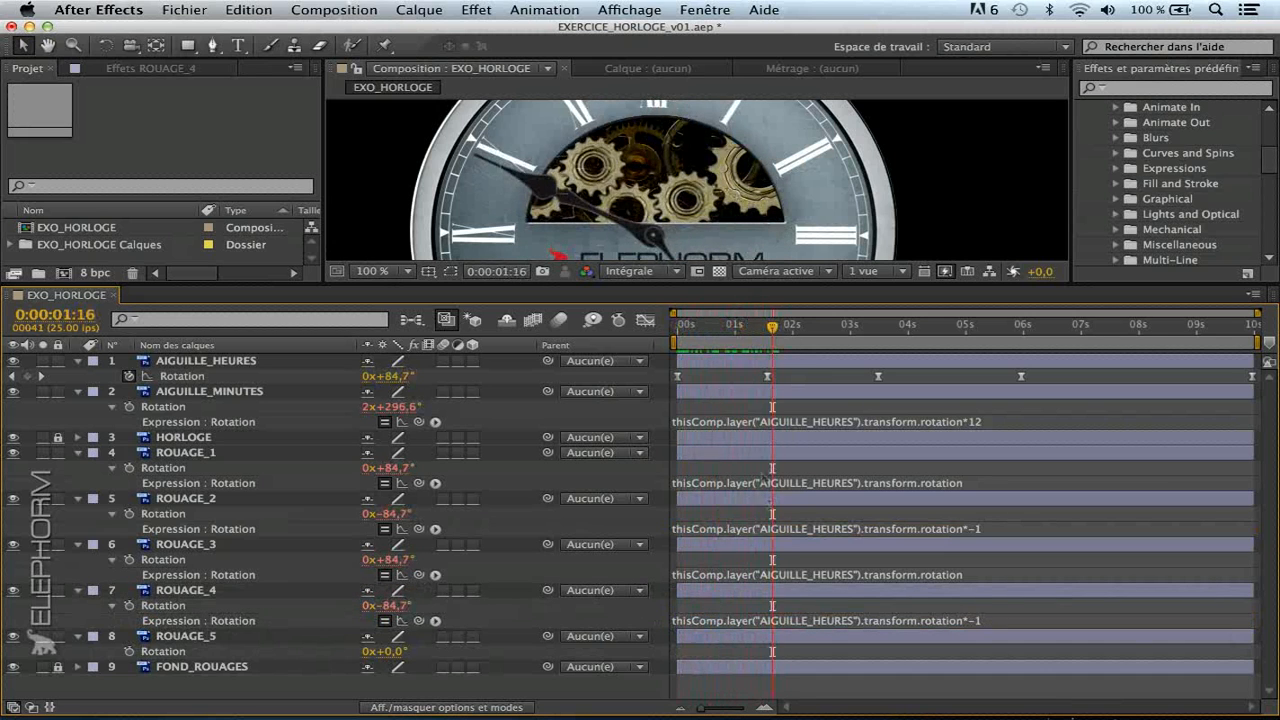
Give ROUAGE_5's Rotation the expression thisComp.layer("AIGUILLE_HEURES").transform.rotation, without the *-1 factor, and scrub the timeline to check it.
left_click(186, 636)
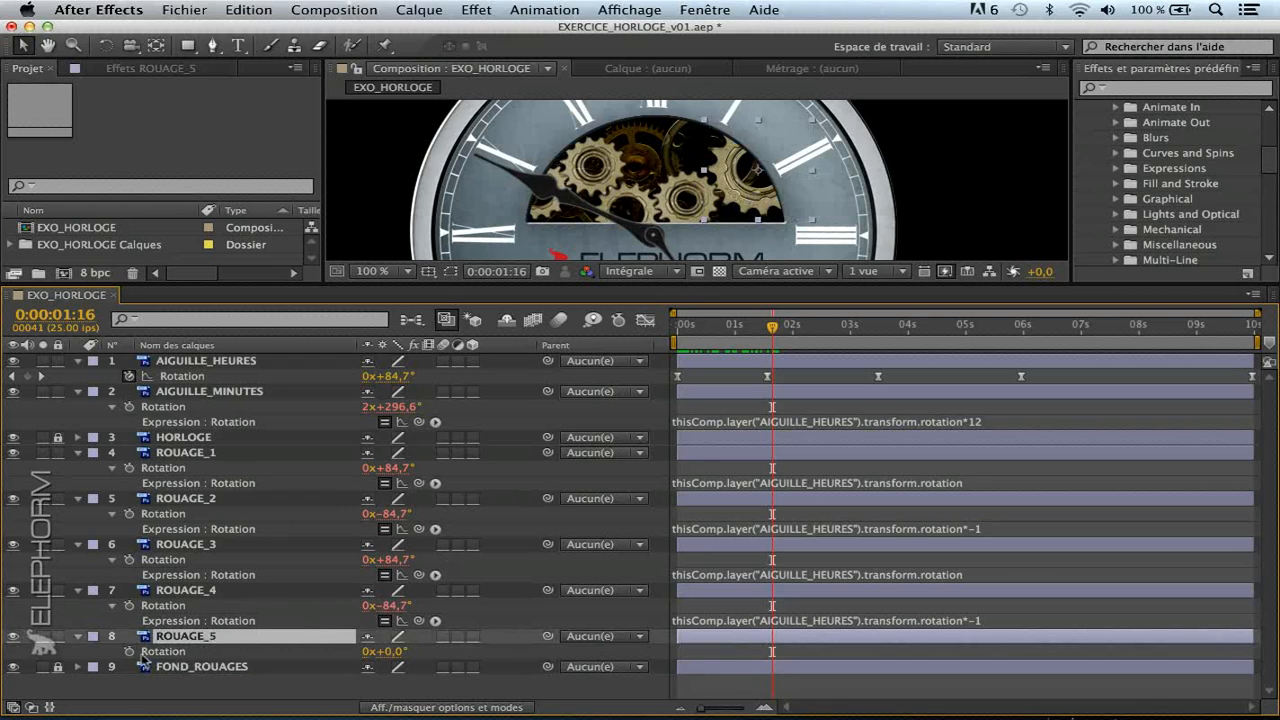
left_click(130, 655, "alt")
key("super+v")
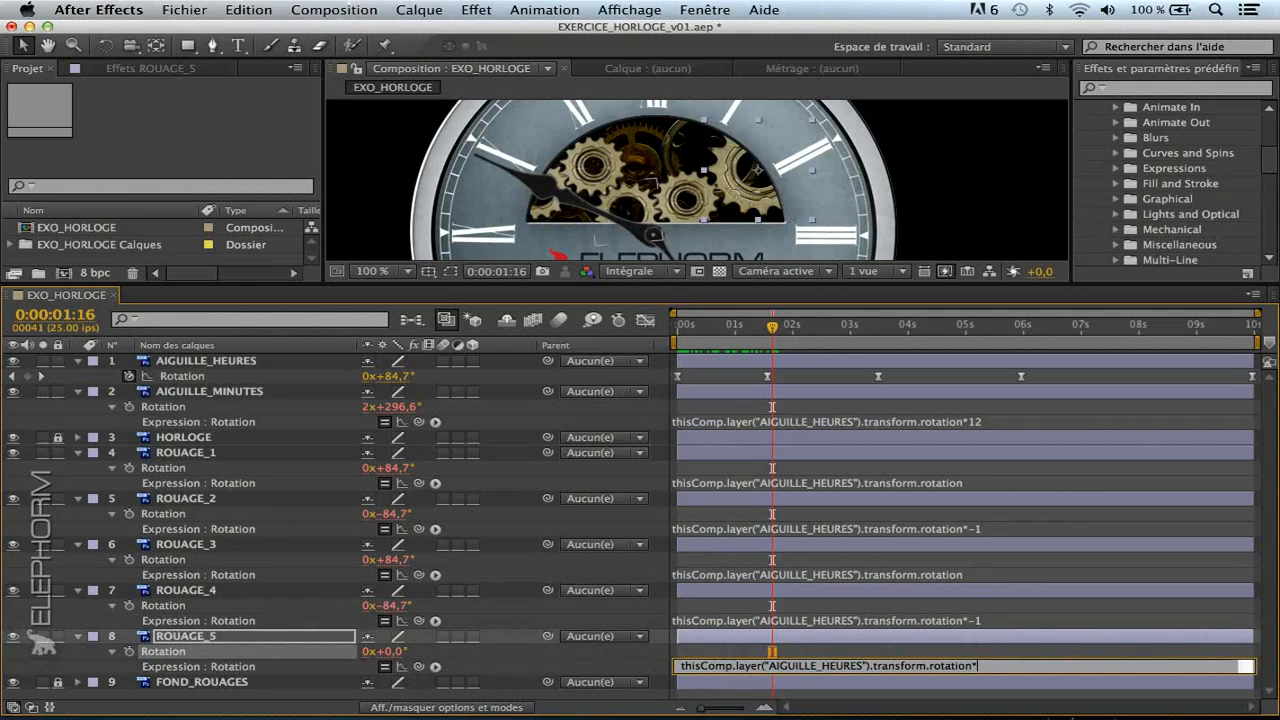
key("BackSpace")
left_click(528, 660)
left_click_drag(772, 331, 887, 340)
Enlarge the composition view and preview the clock's gears and hands between about 2 and 4 seconds.
left_click_drag(800, 282, 800, 371)
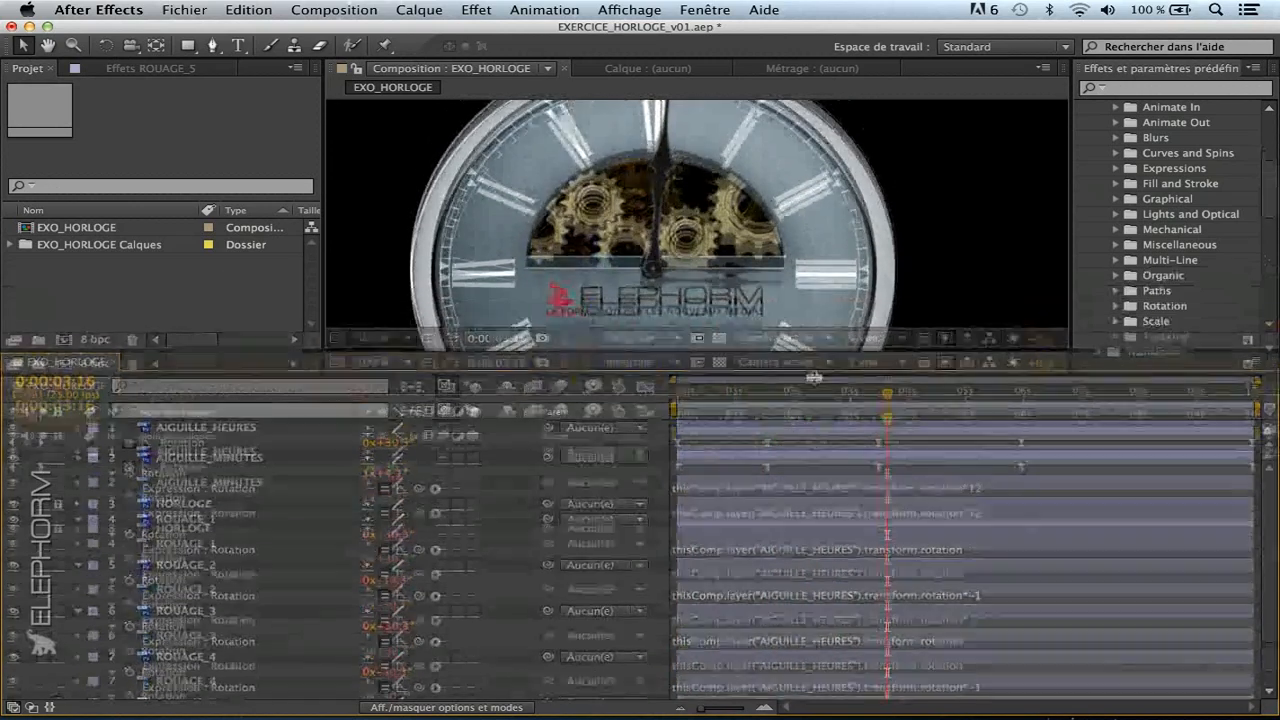
left_click_drag(888, 414, 843, 414)
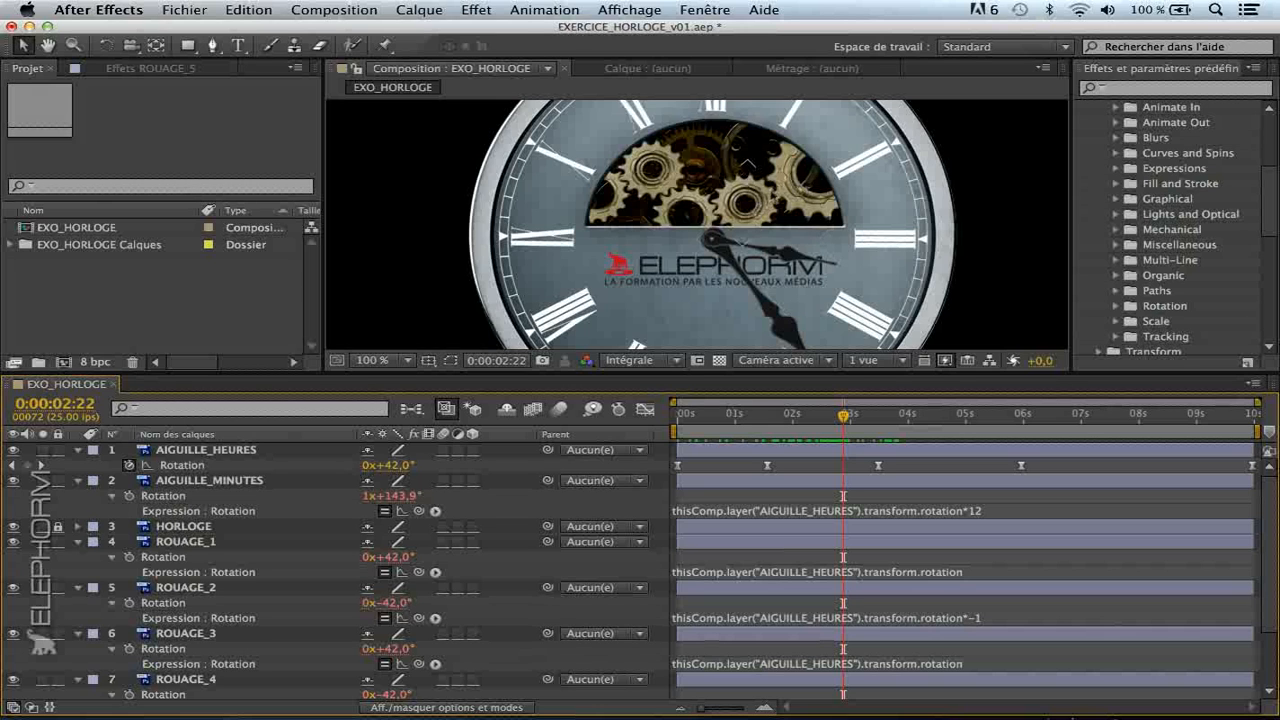
key("space")
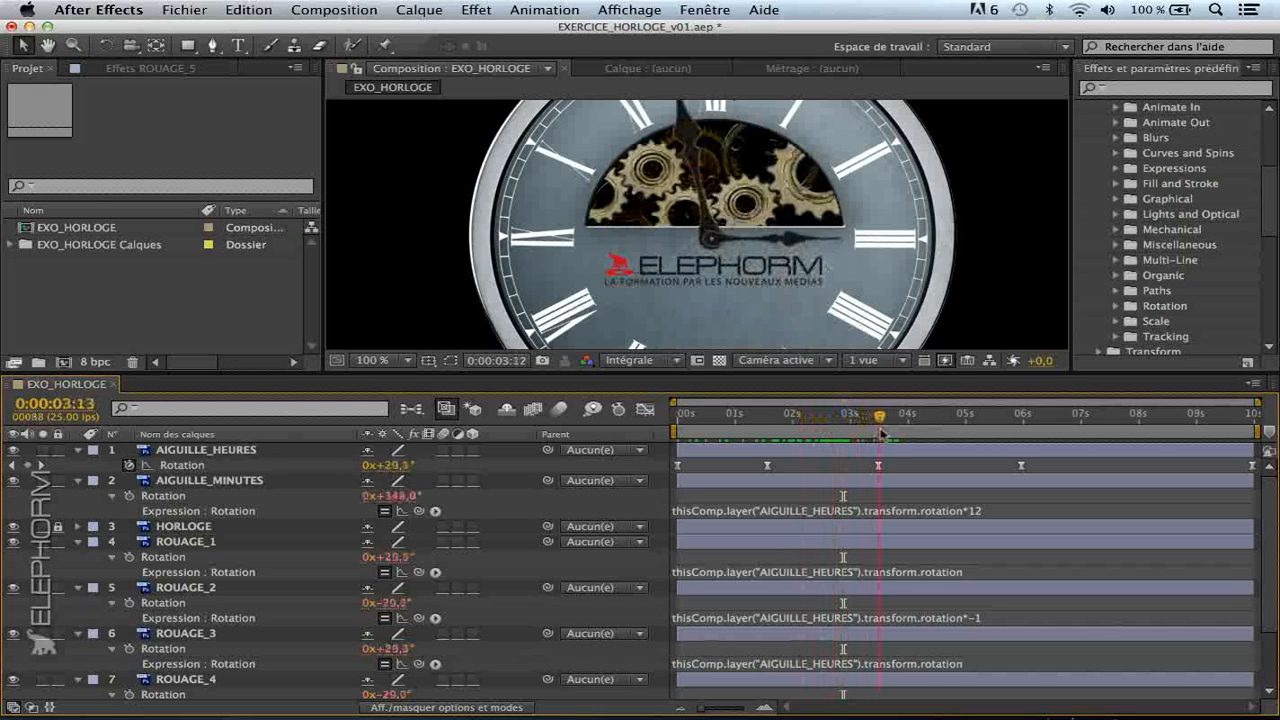
left_click_drag(890, 432, 822, 438)
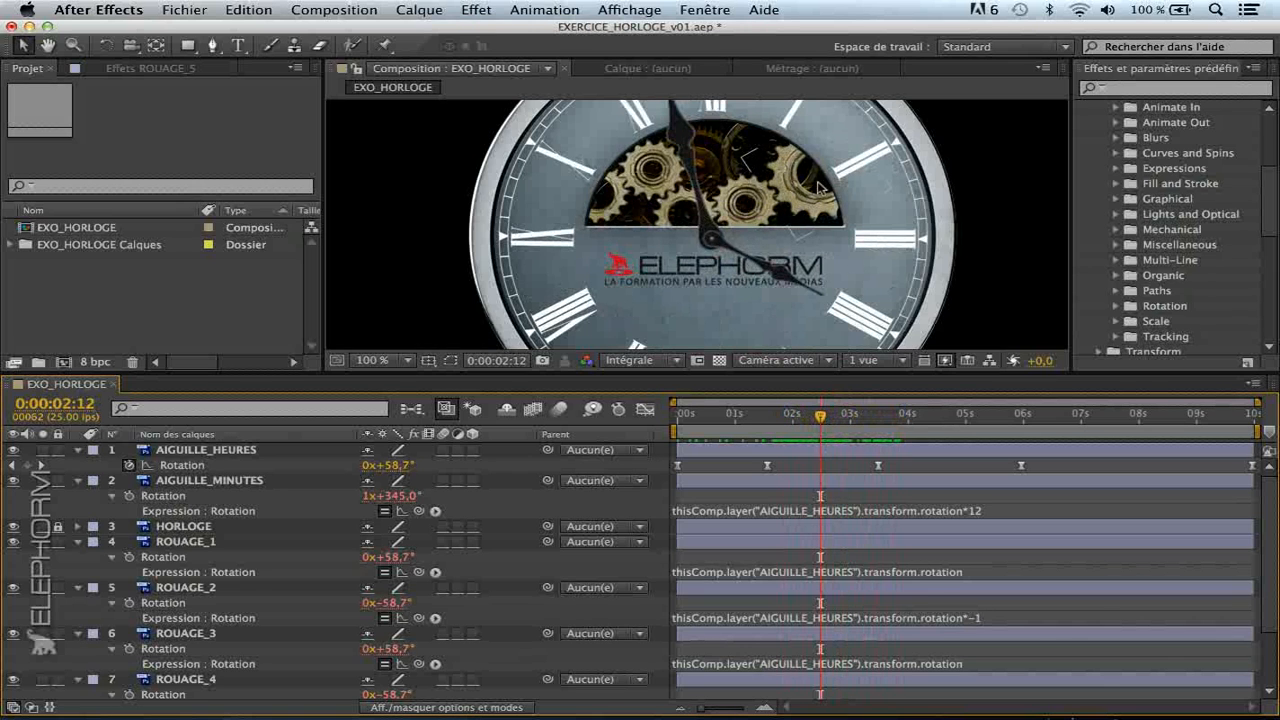
key("space")
left_click_drag(870, 440, 840, 441)
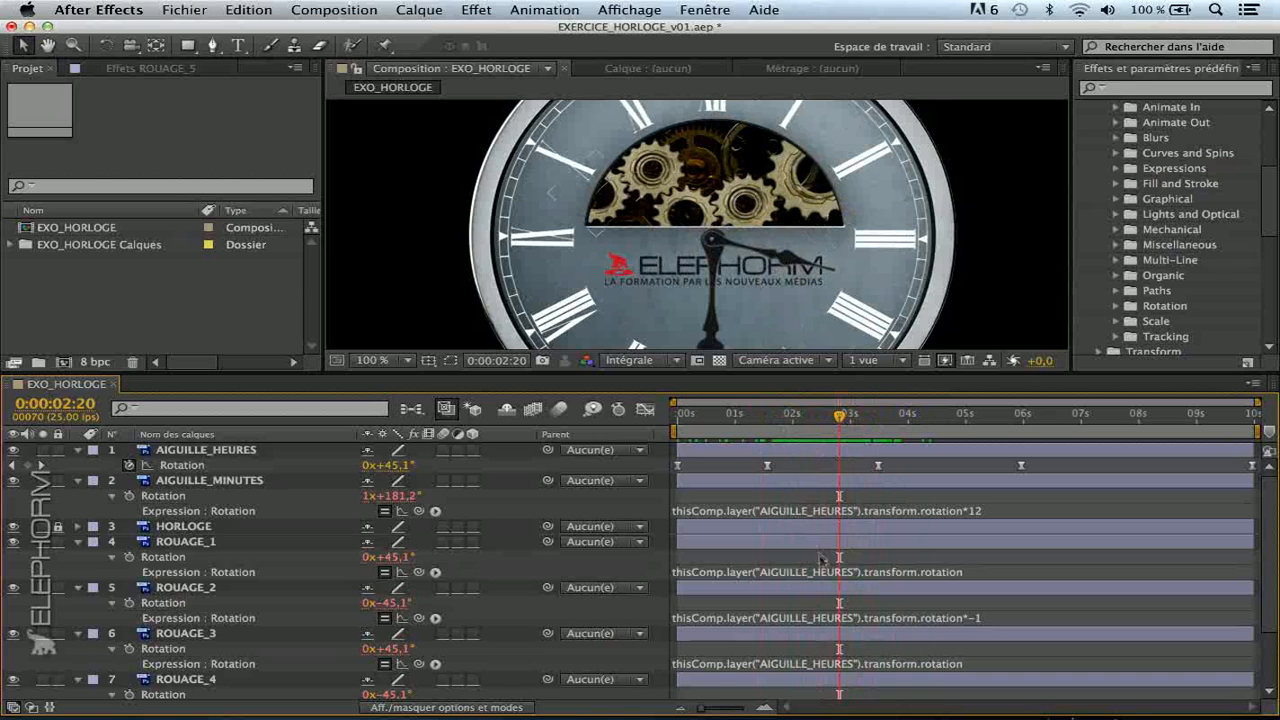
Inspect ROUAGE_5's rotation expression, leave it as is, and scrub back to 0:00:01:15 to check the gears.
scroll(820, 556, "down", 3)
left_click(985, 678)
left_click(985, 680)
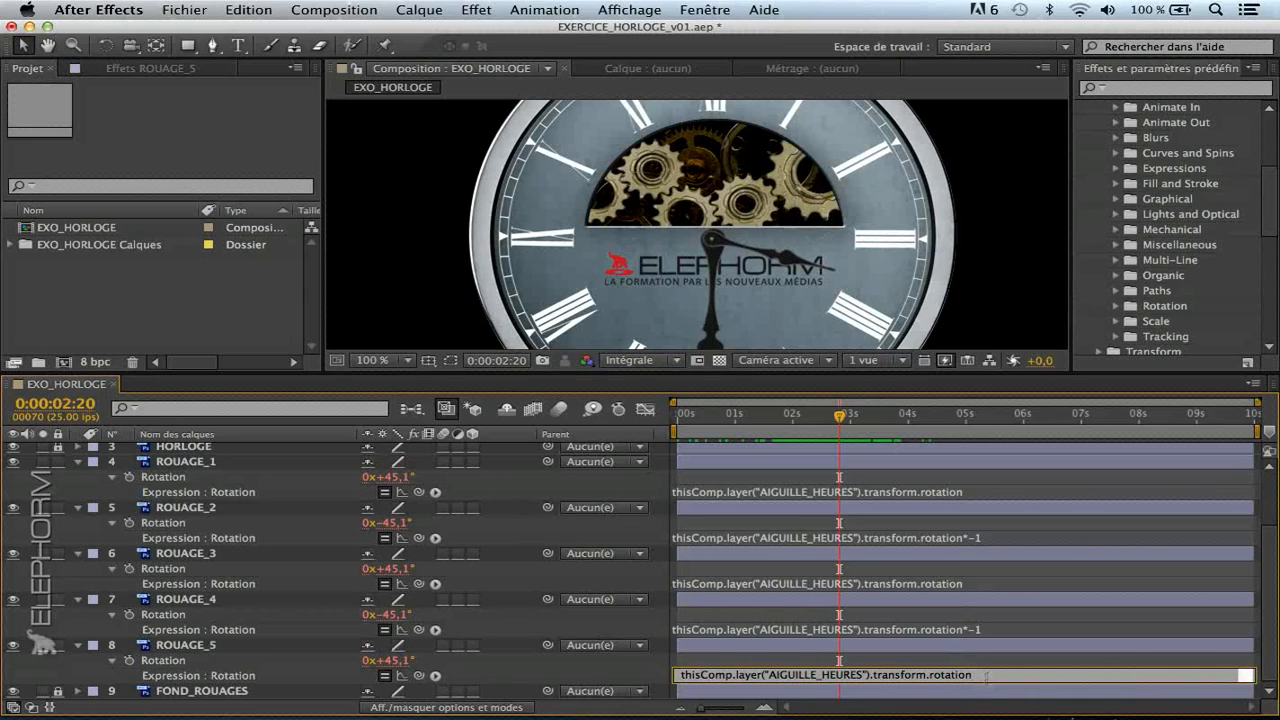
left_click_drag(860, 414, 769, 438)
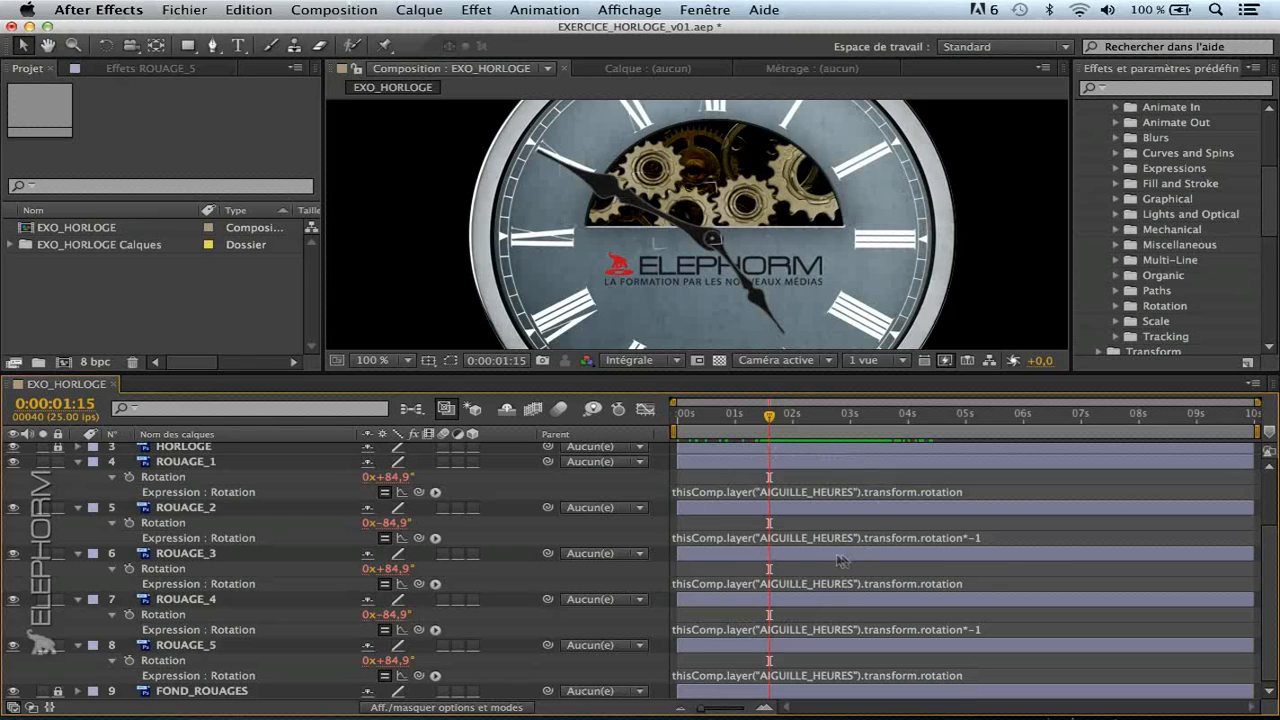
Collapse the properties of all layers and lock AIGUILLE_MINUTES and ROUAGE_1 through ROUAGE_5.
key("e")
key("e")
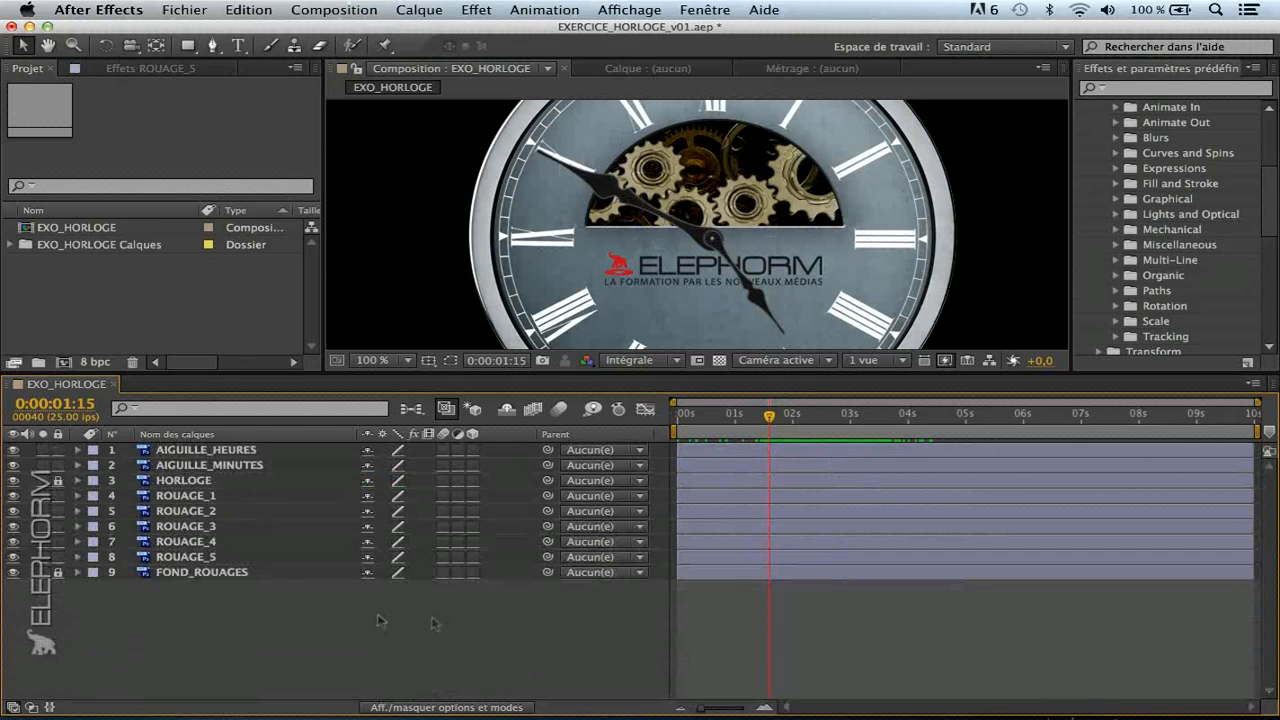
left_click_drag(58, 498, 58, 557)
left_click(58, 466)
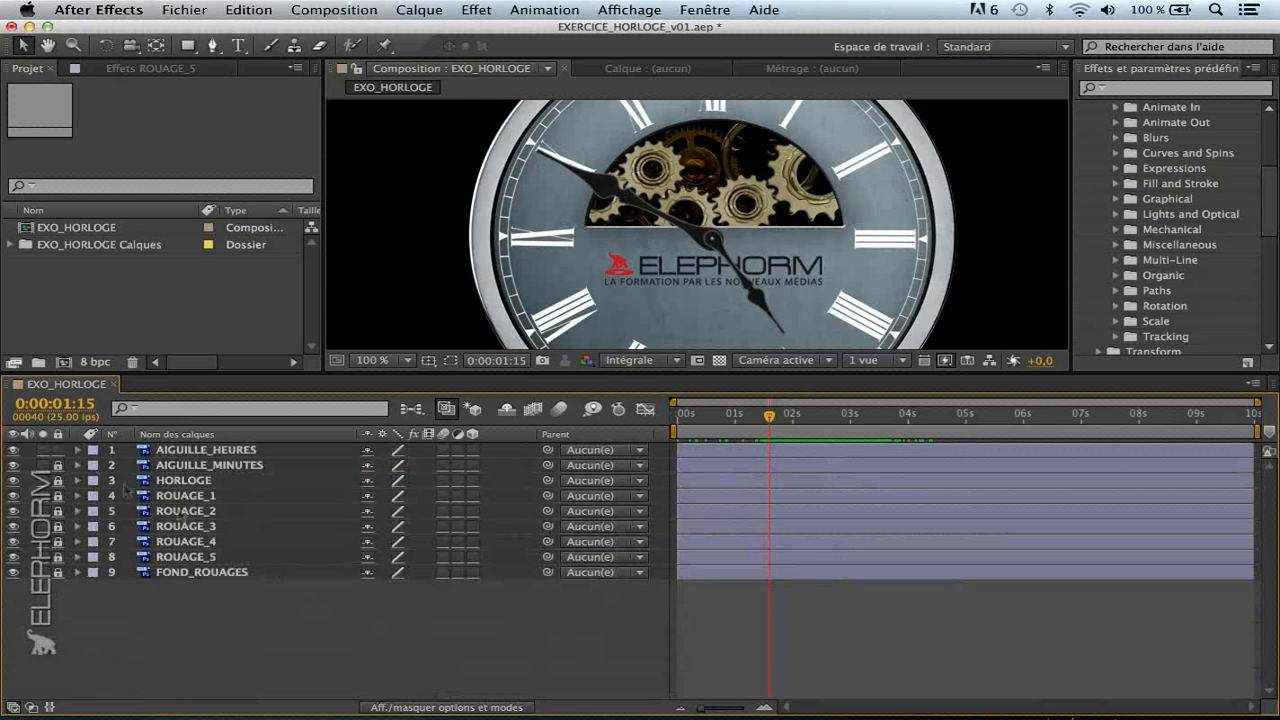
Reveal AIGUILLE_HEURES's Rotation and set it to 15° at the keyframe at 0:00:03:12.
left_click_drag(517, 372, 517, 434)
left_click(781, 477)
left_click_drag(781, 481, 835, 481)
left_click(277, 512)
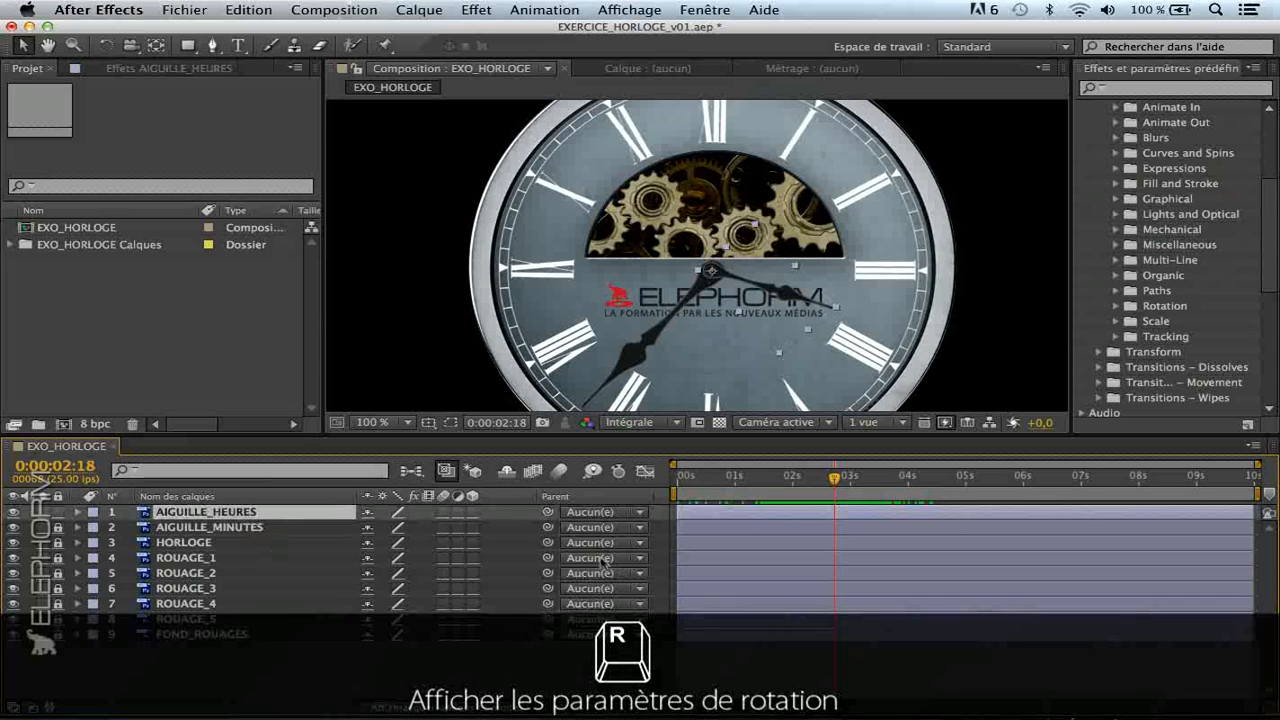
key("r")
left_click_drag(835, 481, 878, 481)
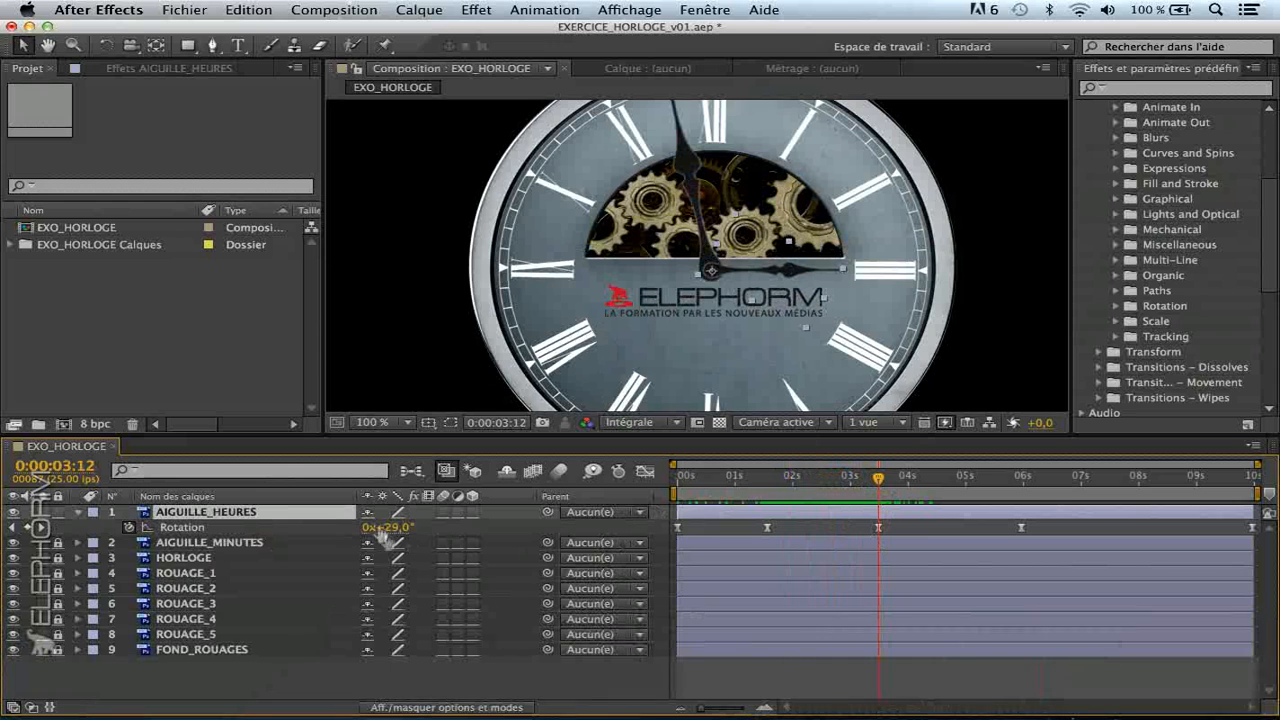
left_click_drag(398, 526, 384, 526)
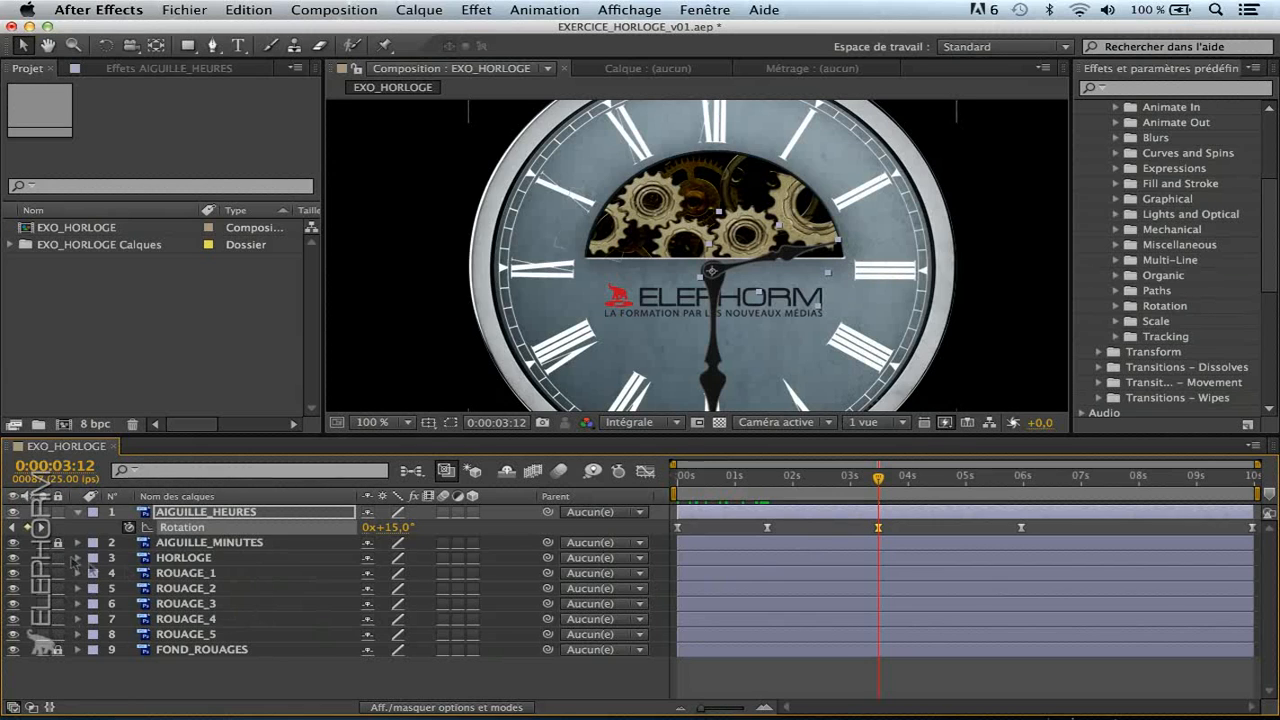
Unlock the AIGUILLE_MINUTES layer and leave no layer selected.
left_click(240, 559)
left_click(213, 545)
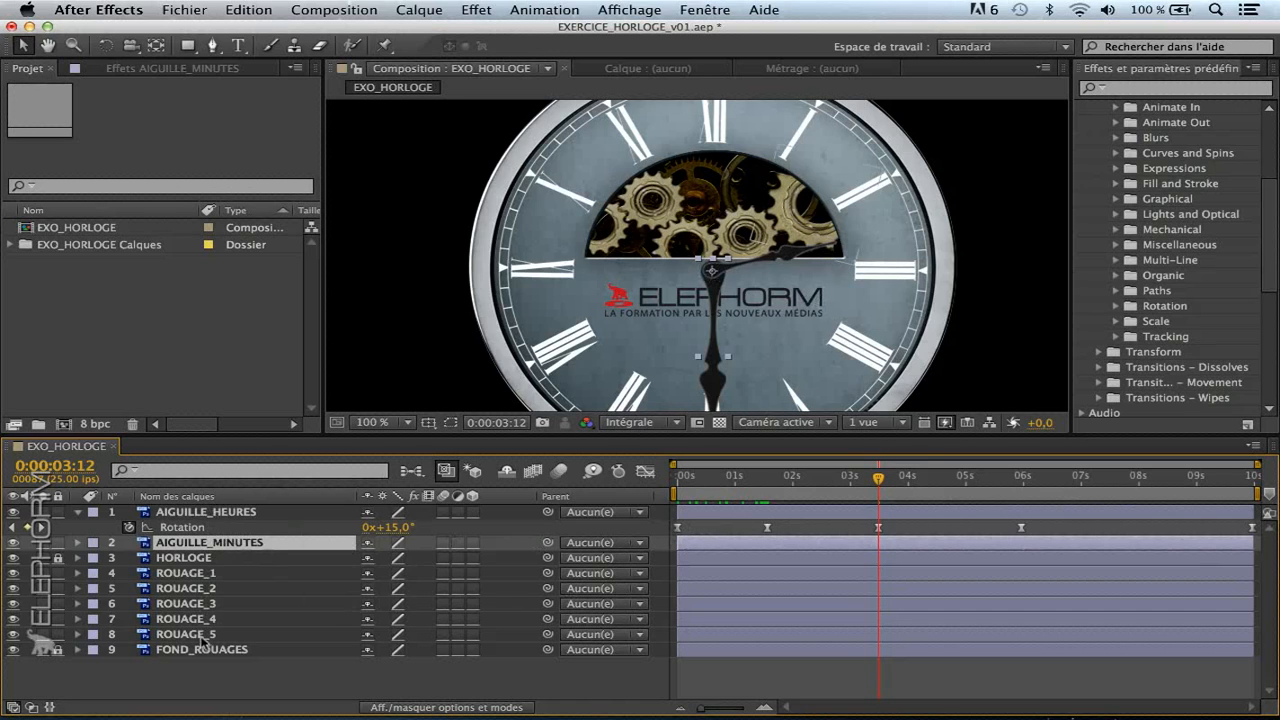
left_click(242, 678)
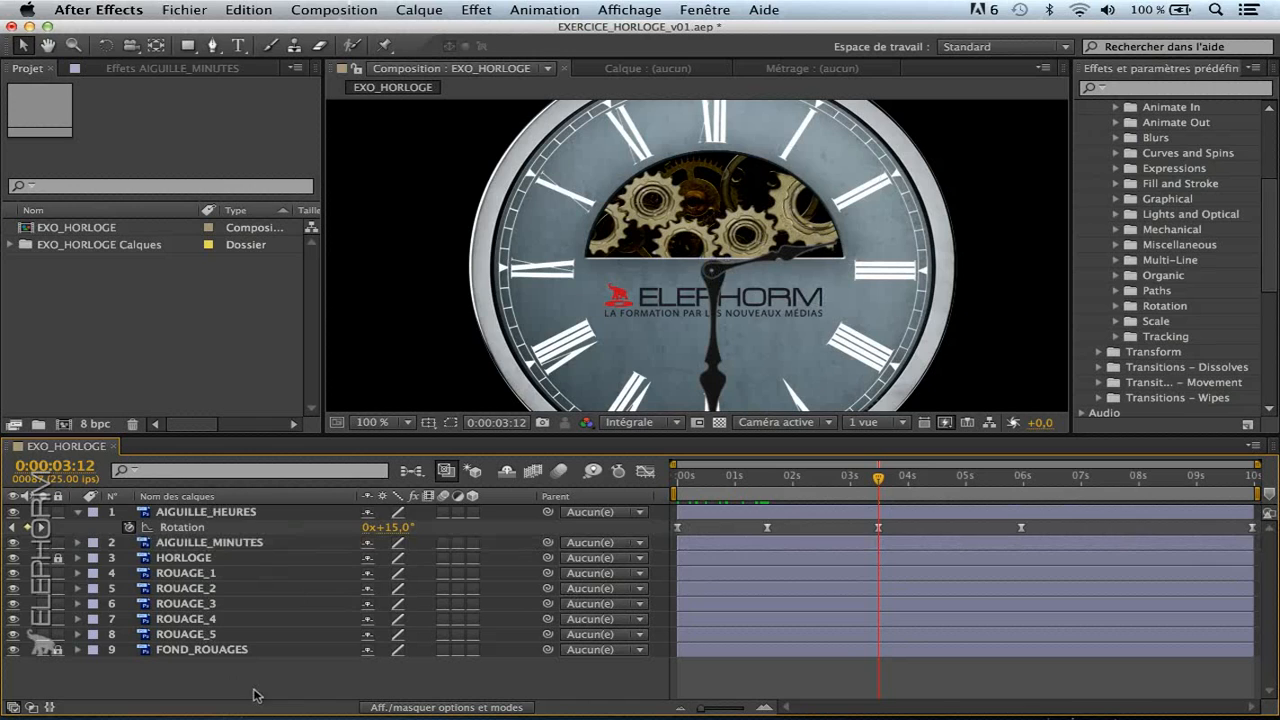
left_click(196, 514)
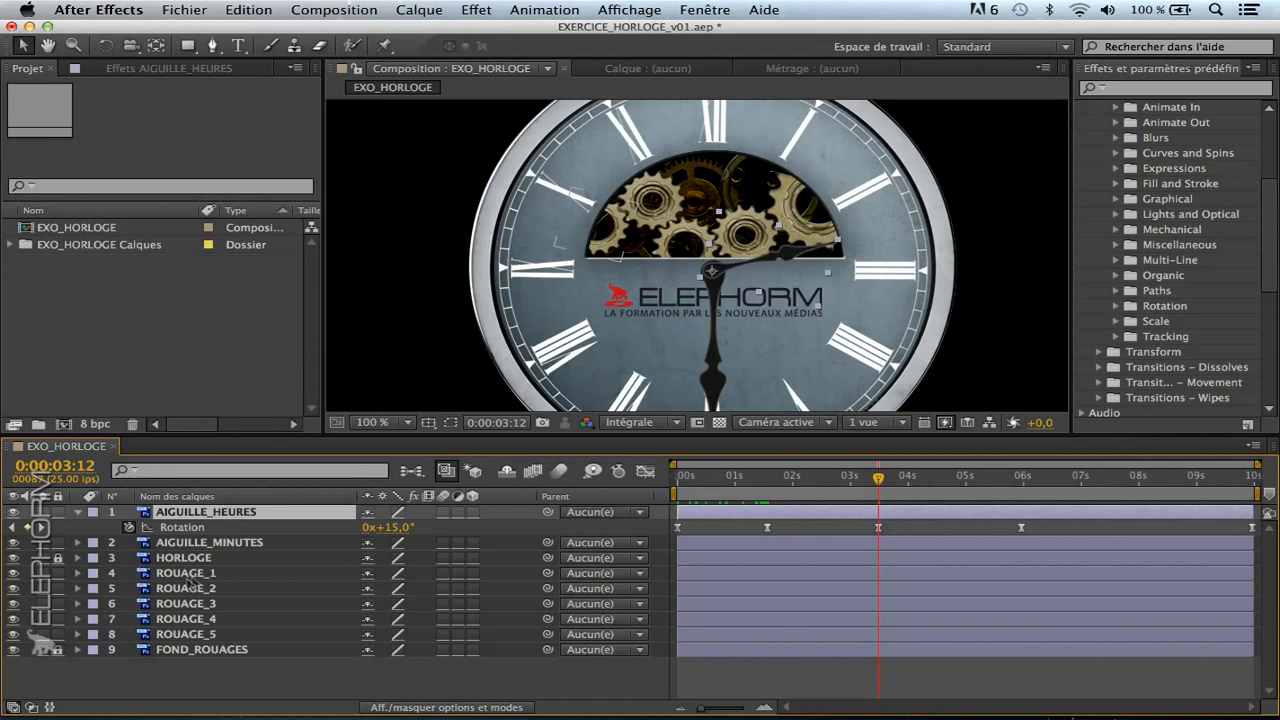
left_click(280, 676)
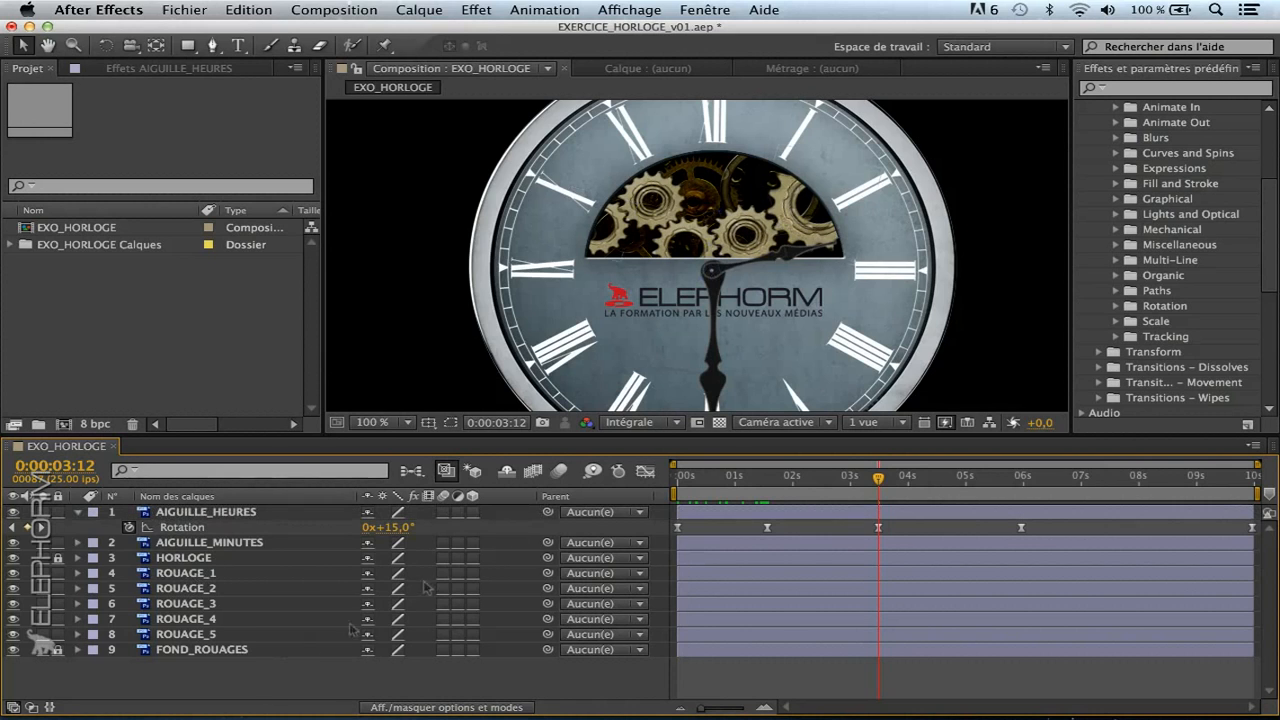
Scrub the timeline back to 0:00:02:13 to check how the hands and gears follow the hour hand.
left_click_drag(853, 481, 879, 481)
left_click_drag(877, 481, 822, 482)
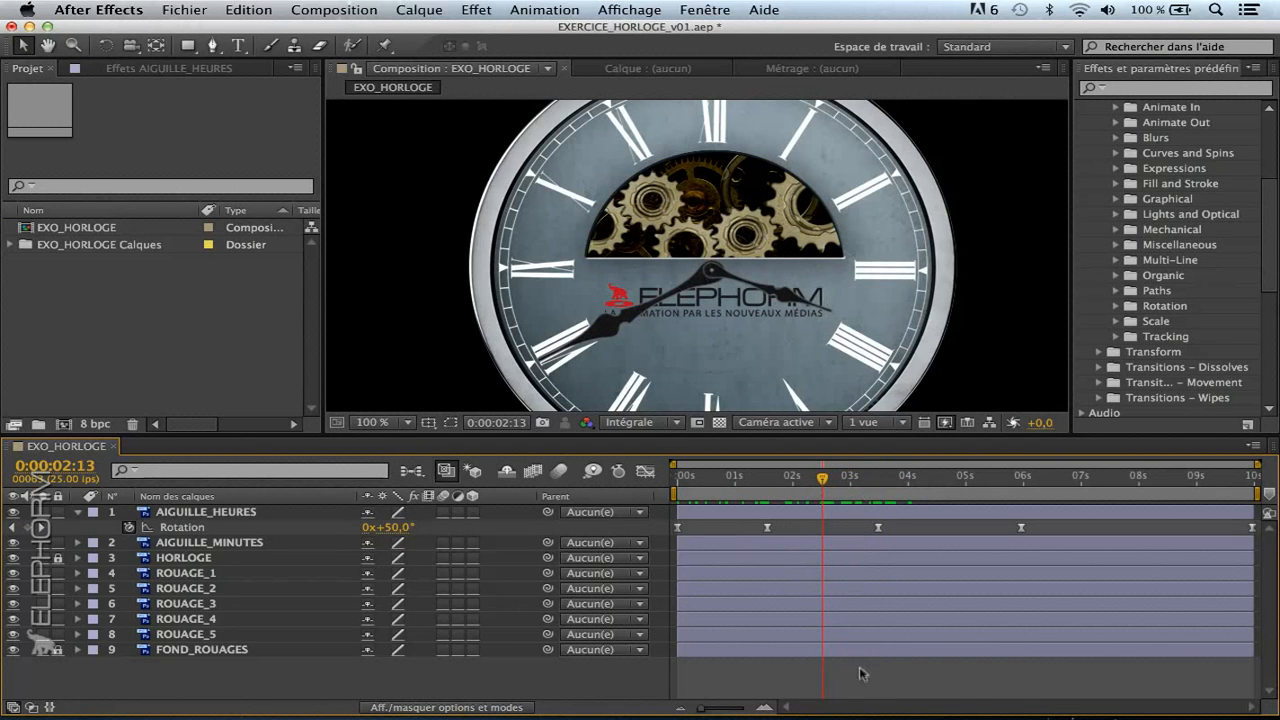